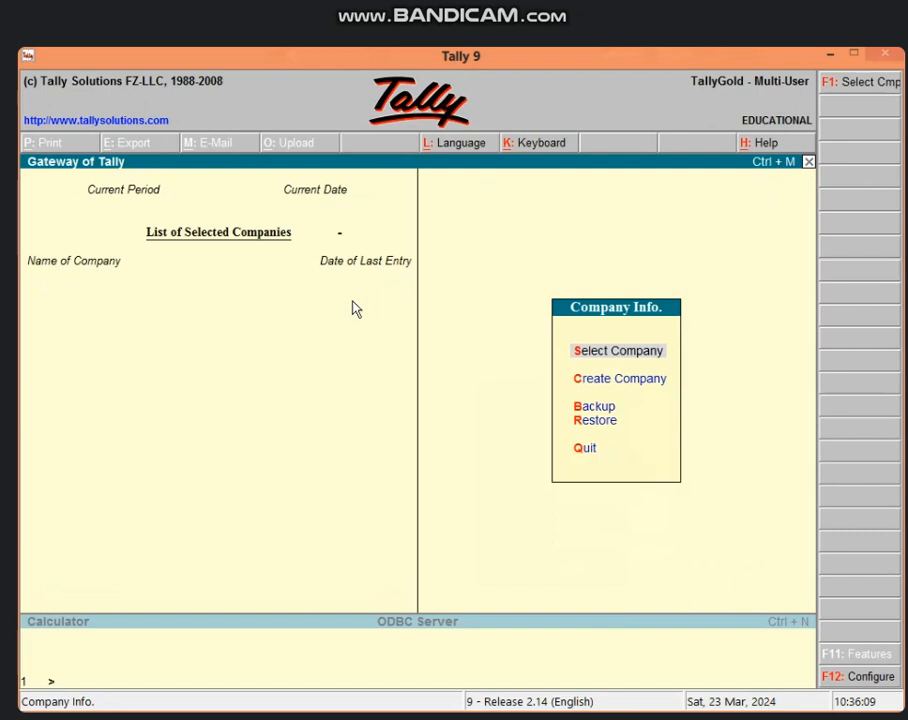
Step: Select the GOVT HOSPITAL company from the company list
{"action": "key", "text": "Return"}
{"action": "key", "text": "Down"}
{"action": "key", "text": "Down"}
{"action": "key", "text": "Down"}
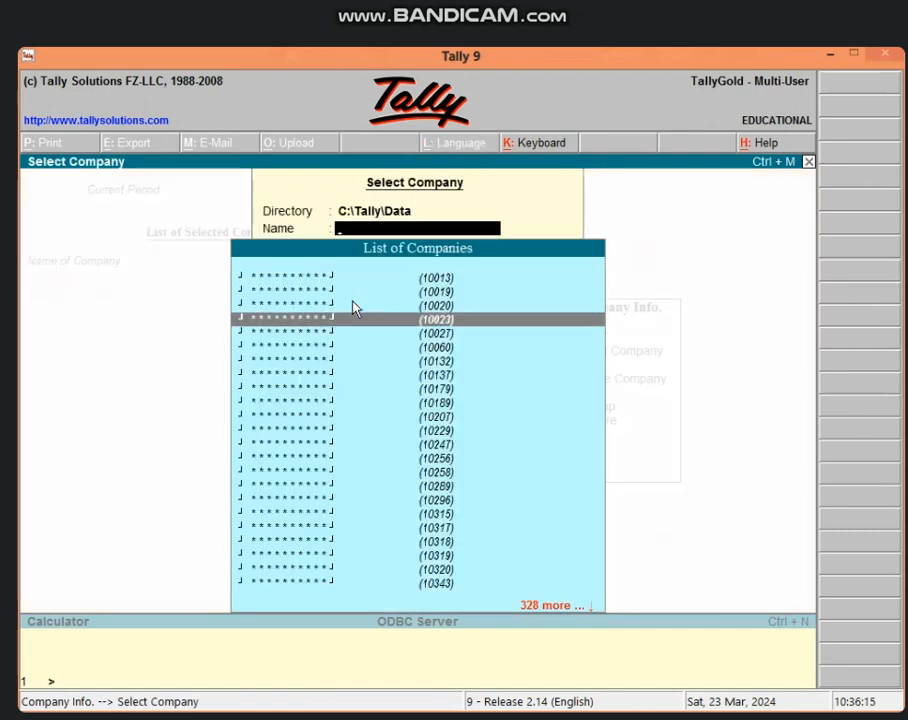
{"action": "key", "text": "Down"}
{"action": "key", "text": "Down"}
{"action": "key", "text": "Down"}
{"action": "key", "text": "Down"}
{"action": "key", "text": "Down"}
{"action": "key", "text": "Down"}
{"action": "key", "text": "Down"}
{"action": "key", "text": "Down"}
{"action": "key", "text": "Down"}
{"action": "key", "text": "Down"}
{"action": "key", "text": "Down"}
{"action": "key", "text": "Down"}
{"action": "key", "text": "Down"}
{"action": "key", "text": "Down"}
{"action": "key", "text": "Down"}
{"action": "key", "text": "Down"}
{"action": "key", "text": "Down"}
{"action": "key", "text": "Down"}
{"action": "key", "text": "Down"}
{"action": "key", "text": "Down"}
{"action": "key", "text": "Up"}
{"action": "key", "text": "Up"}
{"action": "key", "text": "Up"}
{"action": "key", "text": "Up"}
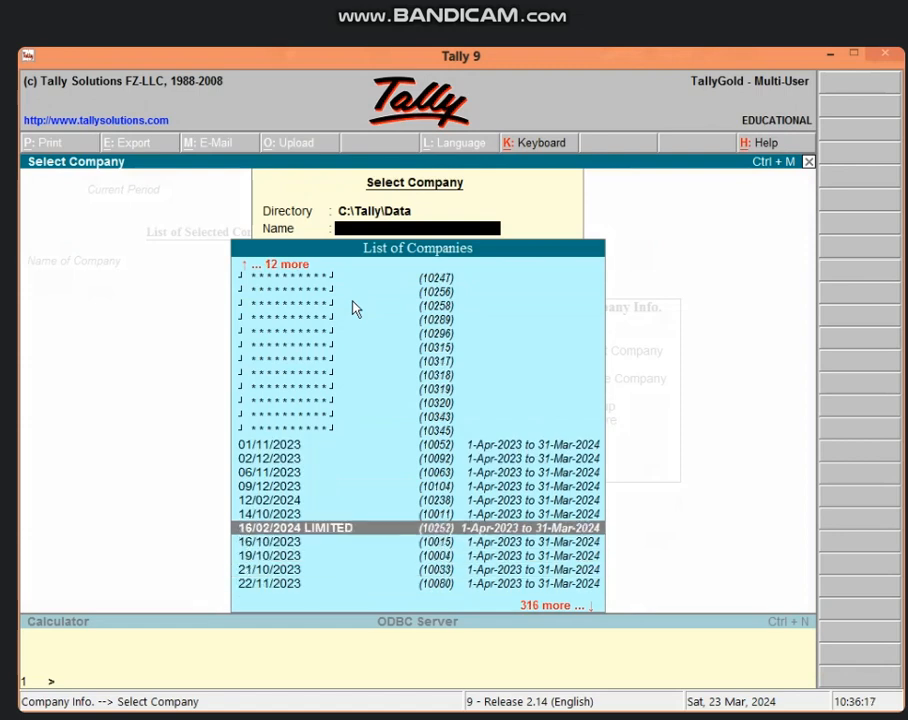
{"action": "key", "text": "Up"}
{"action": "key", "text": "Up"}
{"action": "key", "text": "Up"}
{"action": "key", "text": "Up"}
{"action": "key", "text": "Up"}
{"action": "key", "text": "Up"}
{"action": "key", "text": "Up"}
{"action": "key", "text": "Return"}
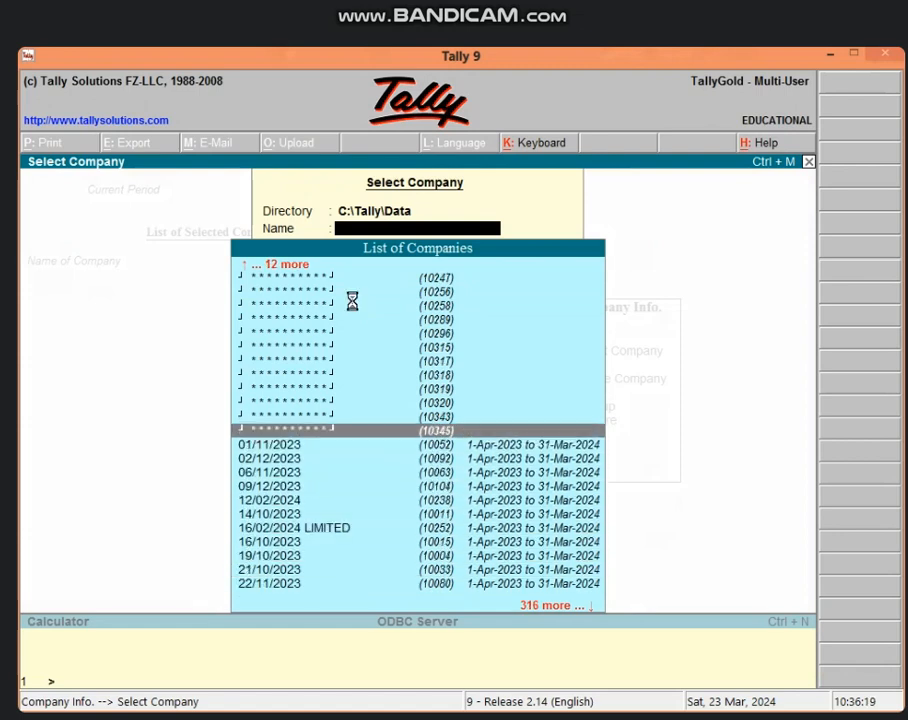
Step: Enter the TallyVault password, then the user name and password to load GOVT HOSPITAL
{"action": "type", "text": "**"}
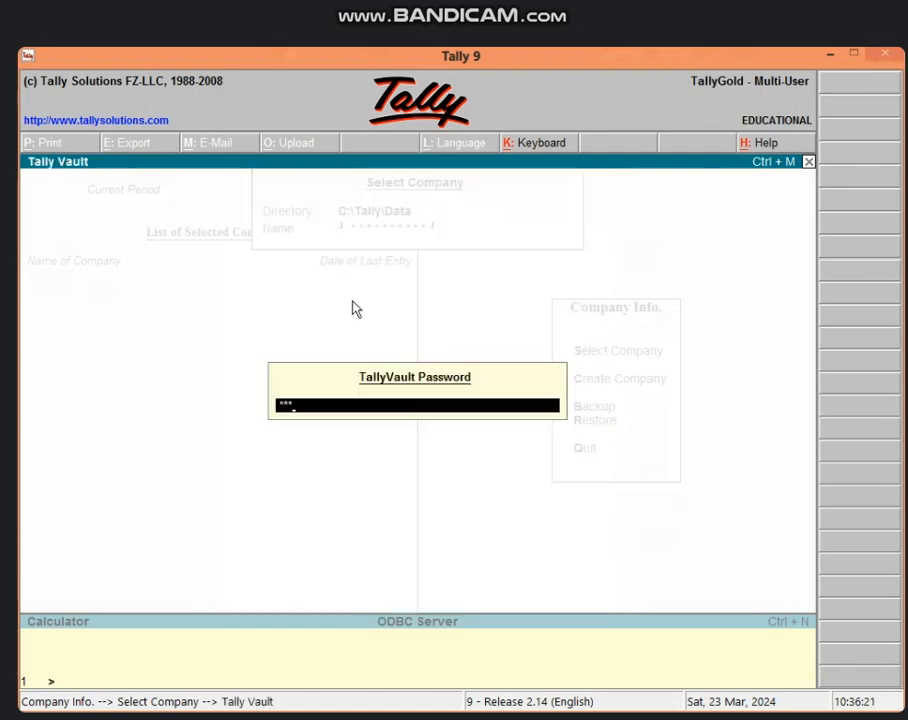
{"action": "type", "text": "**"}
{"action": "key", "text": "Return"}
{"action": "type", "text": "ICIC"}
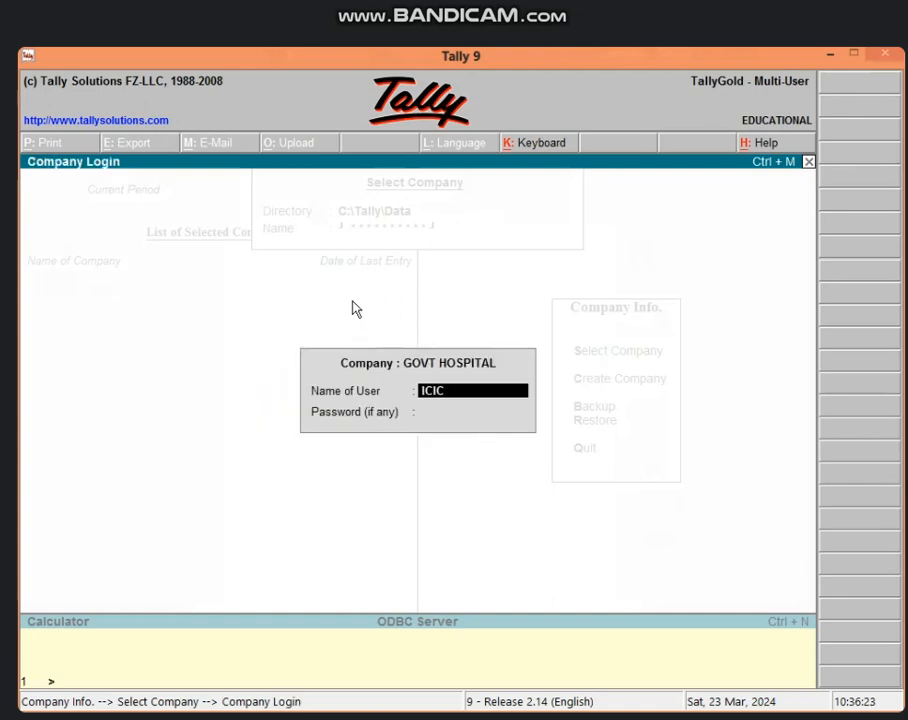
{"action": "key", "text": "Return"}
{"action": "type", "text": "***"}
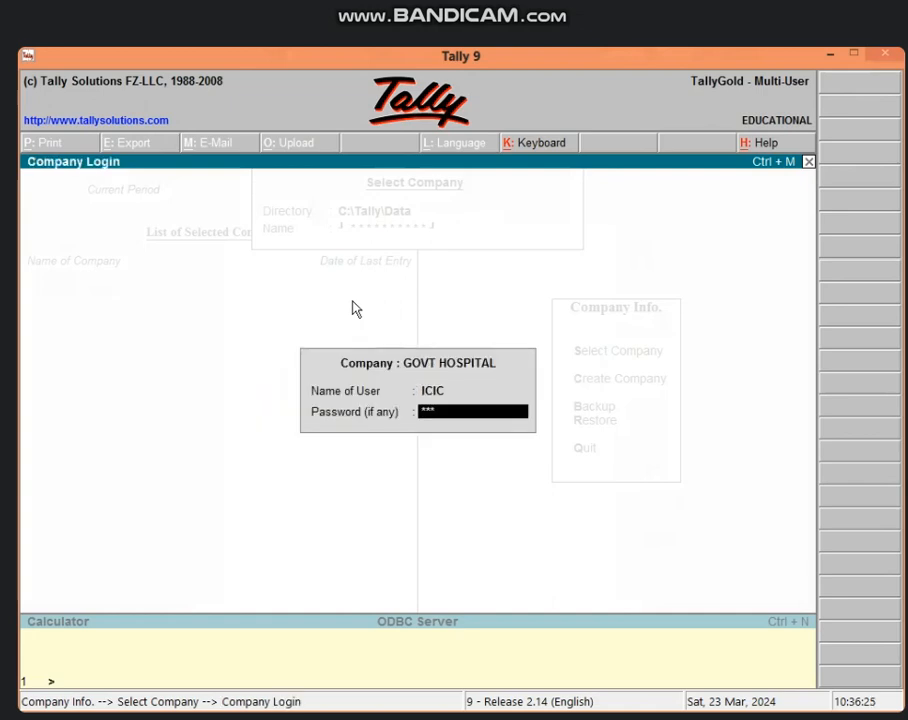
{"action": "key", "text": "Return"}
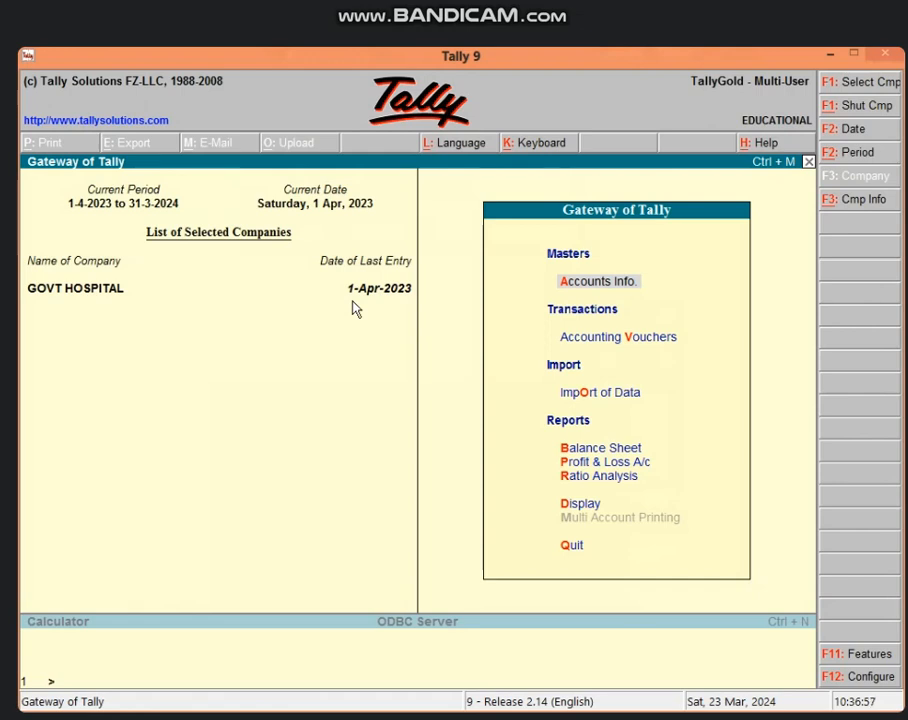
Step: Start a new ledger under Accounts Info and enter the patient's name
{"action": "key", "text": "Return"}
{"action": "key", "text": "l"}
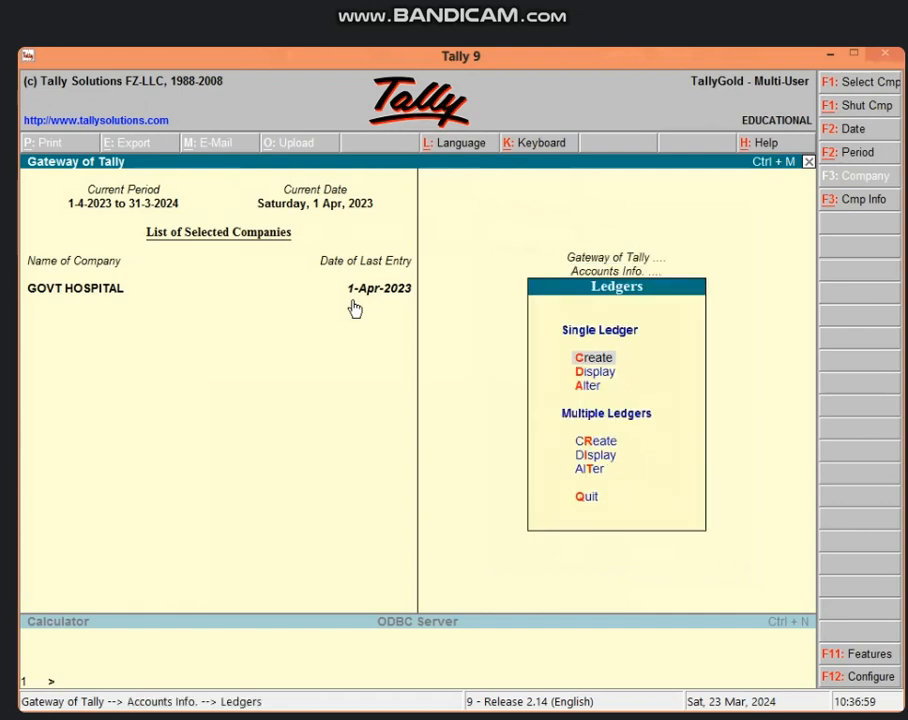
{"action": "key", "text": "Return"}
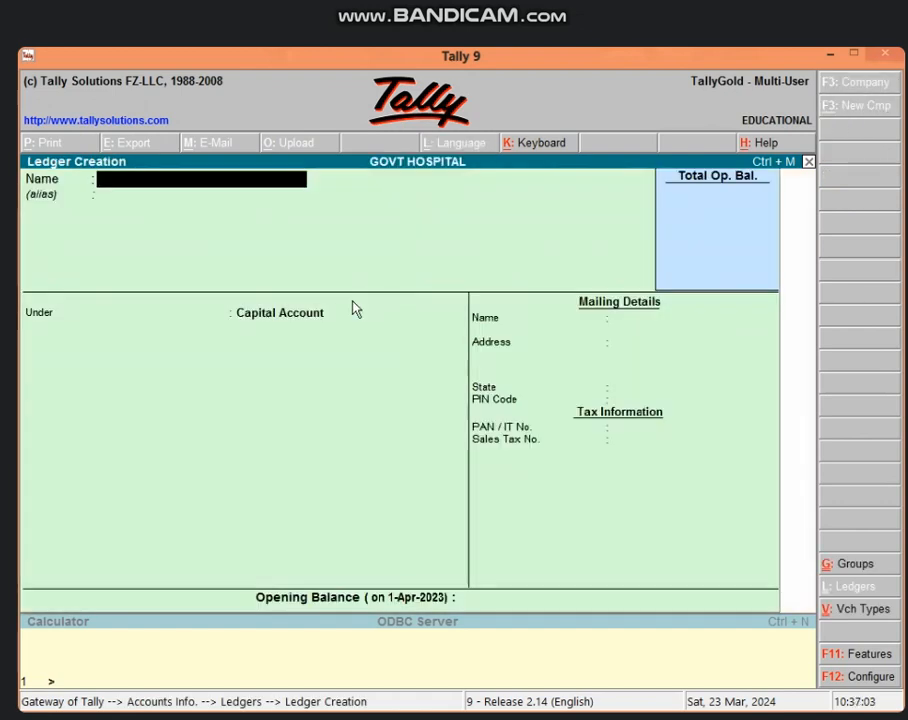
{"action": "key", "text": "Return"}
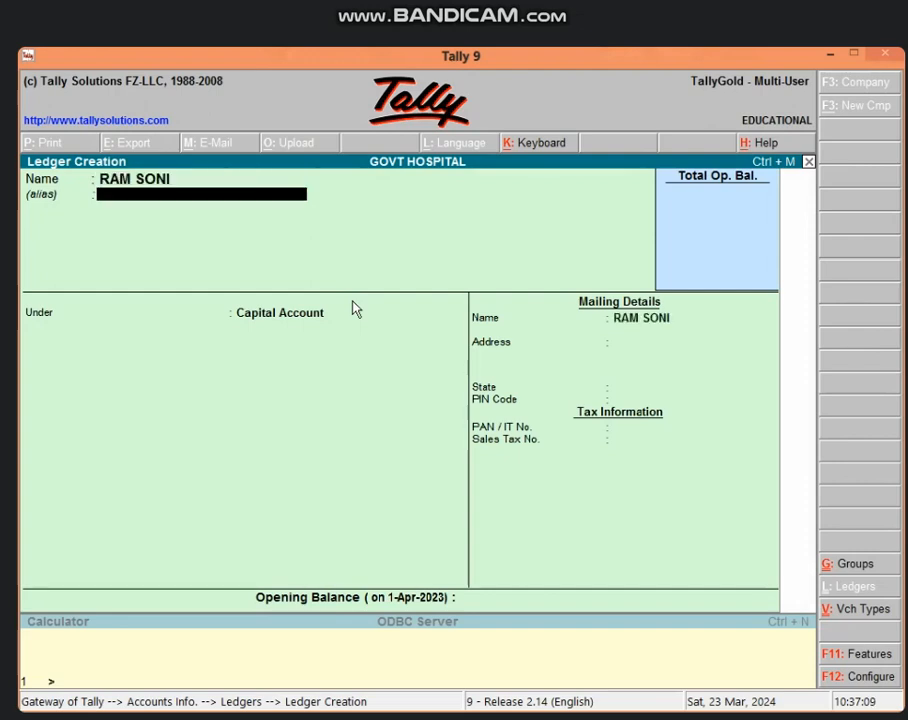
Step: Add the patient's phone number and COLD as the ledger's aliases
{"action": "key", "text": "Return"}
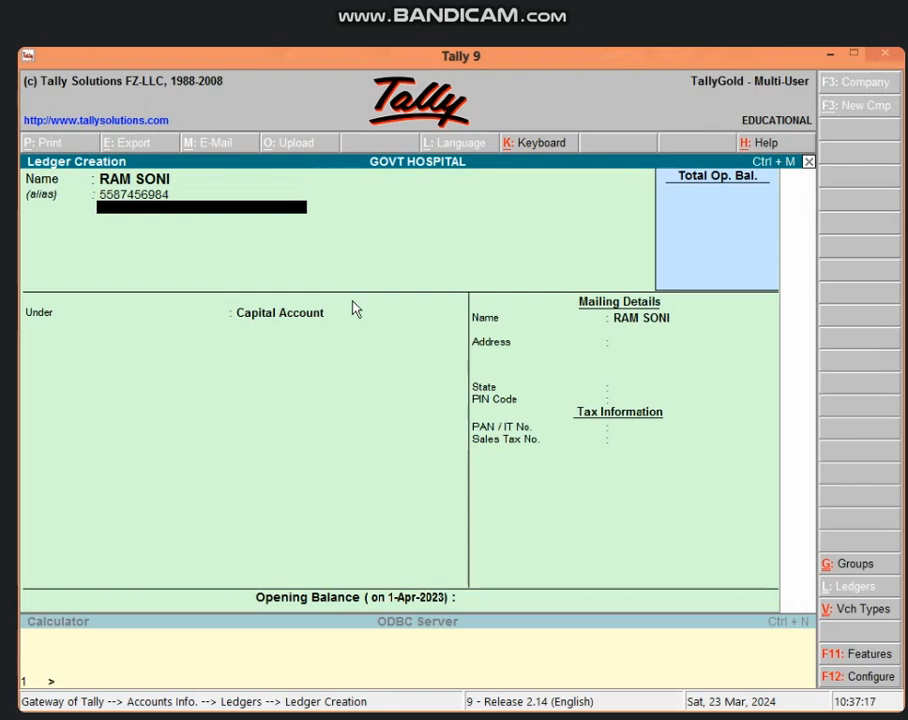
{"action": "type", "text": "COLD"}
{"action": "key", "text": "Return"}
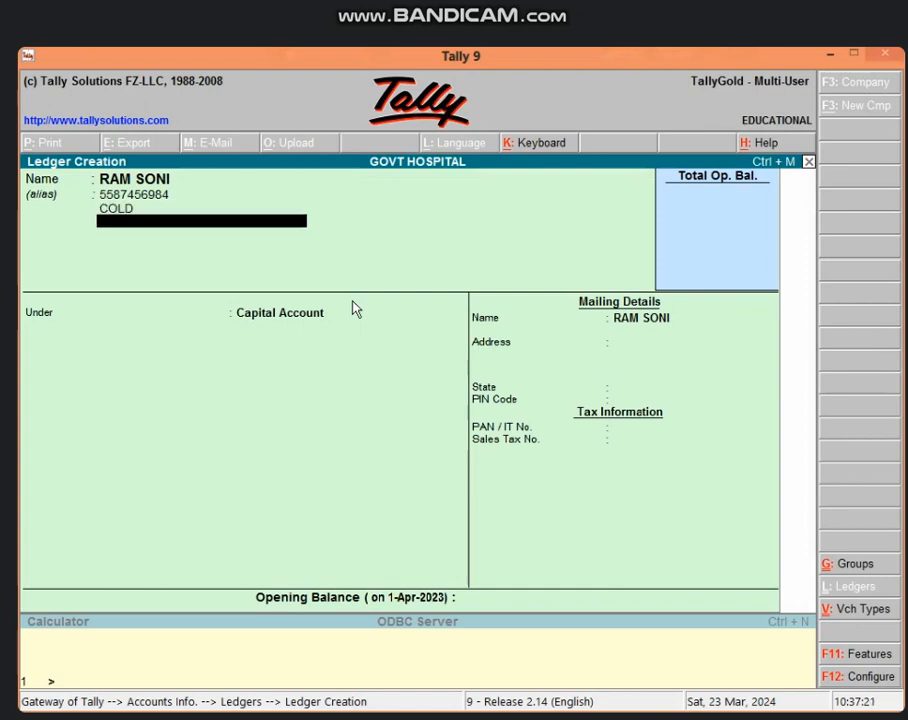
{"action": "key", "text": "Return"}
Step: Place the ledger under Direct Incomes and save it
{"action": "type", "text": "D"}
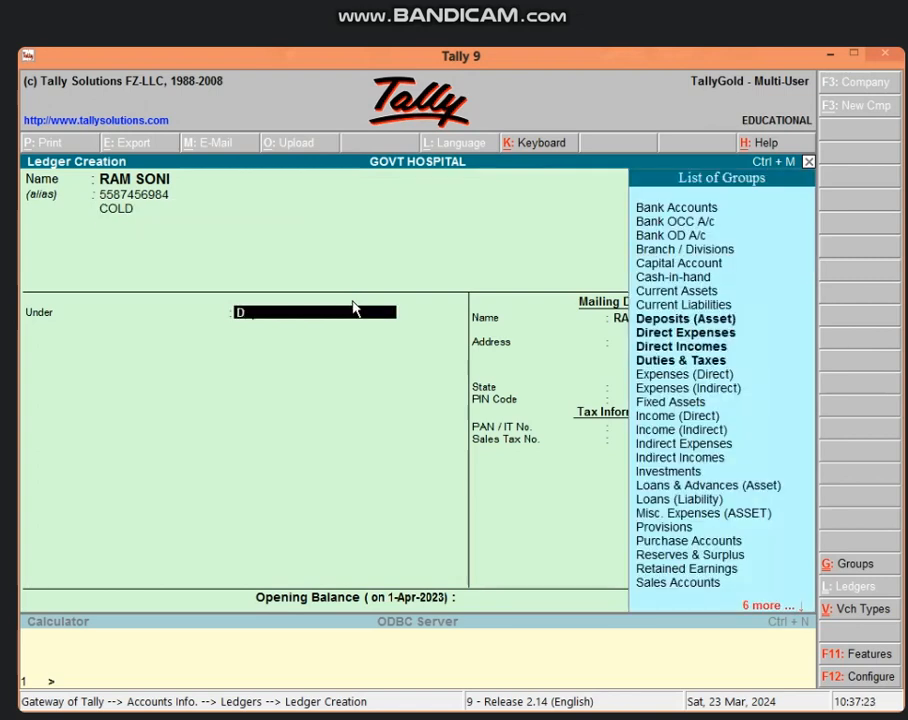
{"action": "type", "text": "IRE"}
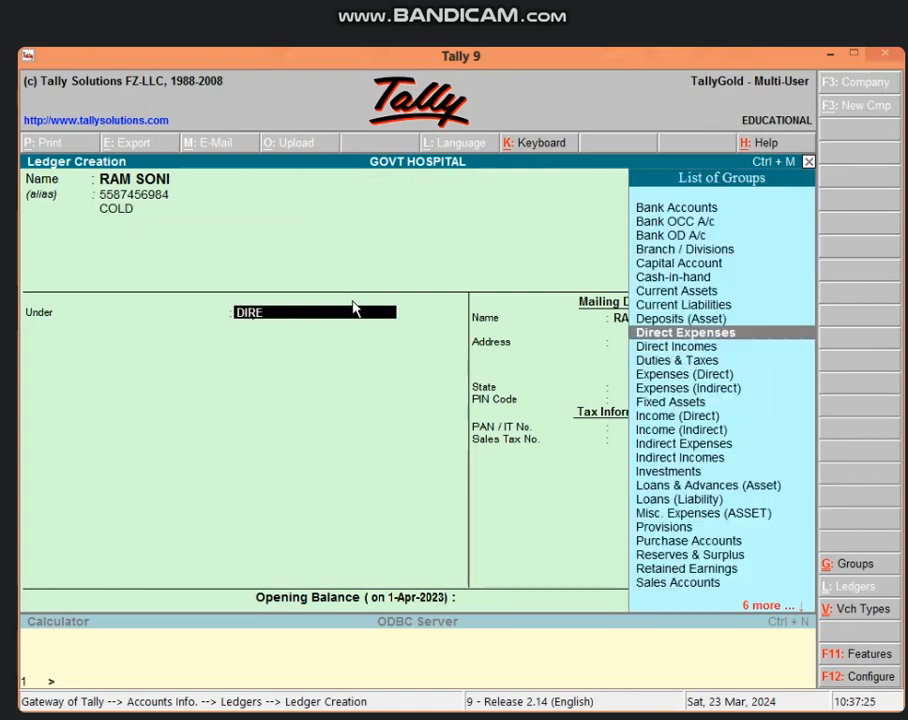
{"action": "key", "text": "Down"}
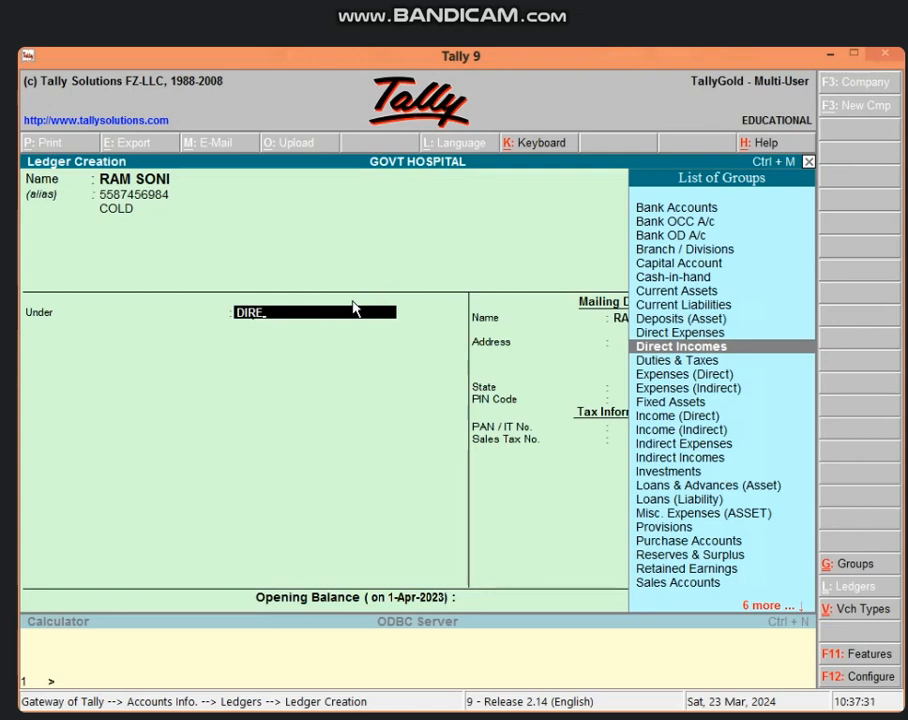
{"action": "key", "text": "Return"}
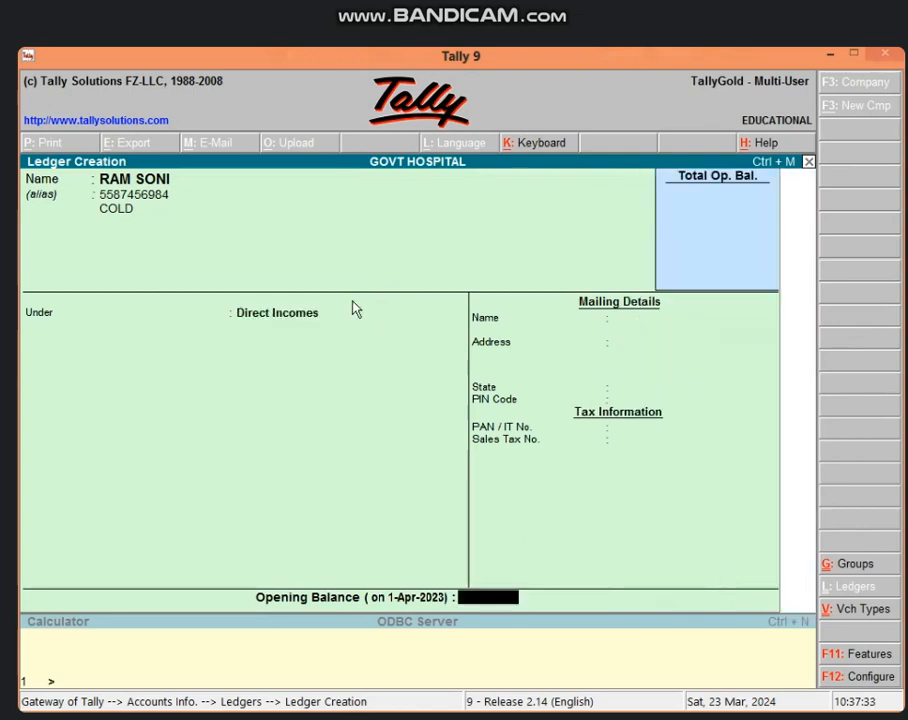
{"action": "key", "text": "Return"}
{"action": "key", "text": "Return"}
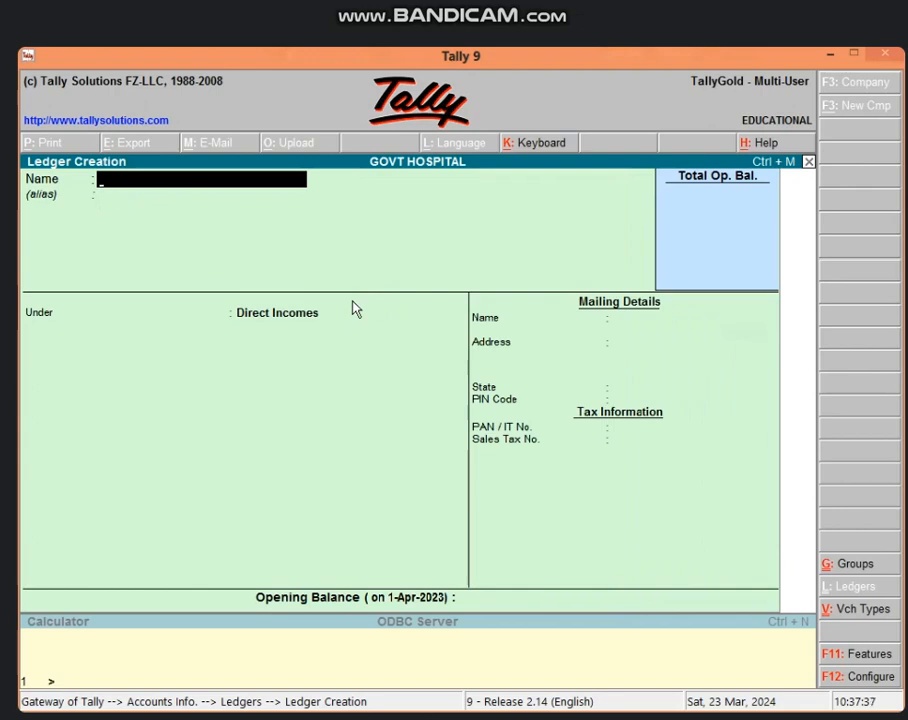
{"action": "key", "text": "Escape"}
Step: Quit ledger creation and open a new Receipt voucher, No. 6, dated 1-Apr-2023
{"action": "key", "text": "Return"}
{"action": "key", "text": "Escape"}
{"action": "key", "text": "Escape"}
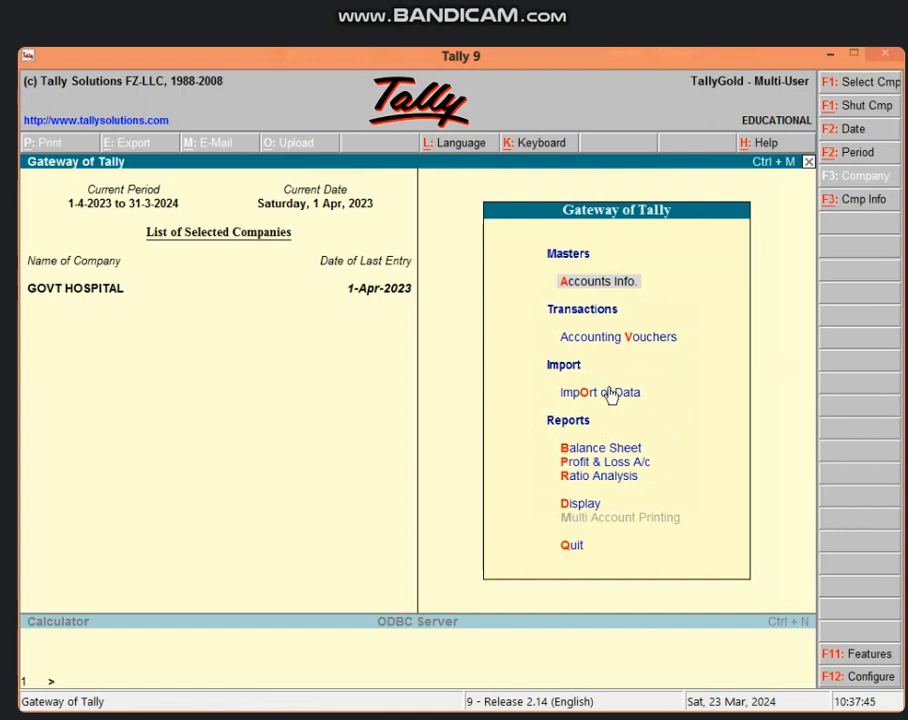
{"action": "key", "text": "v"}
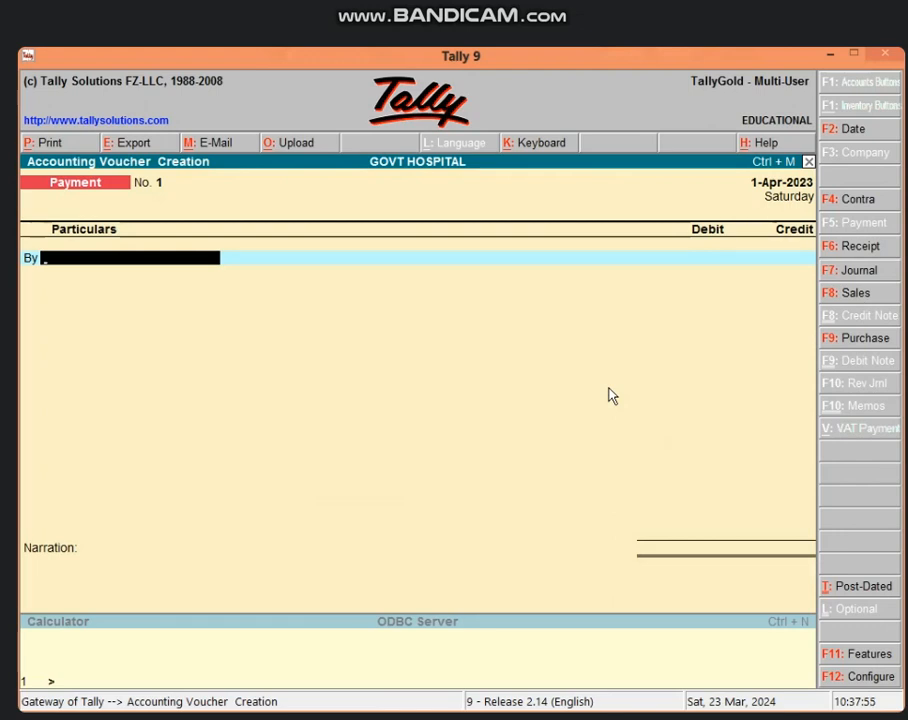
{"action": "key", "text": "F6"}
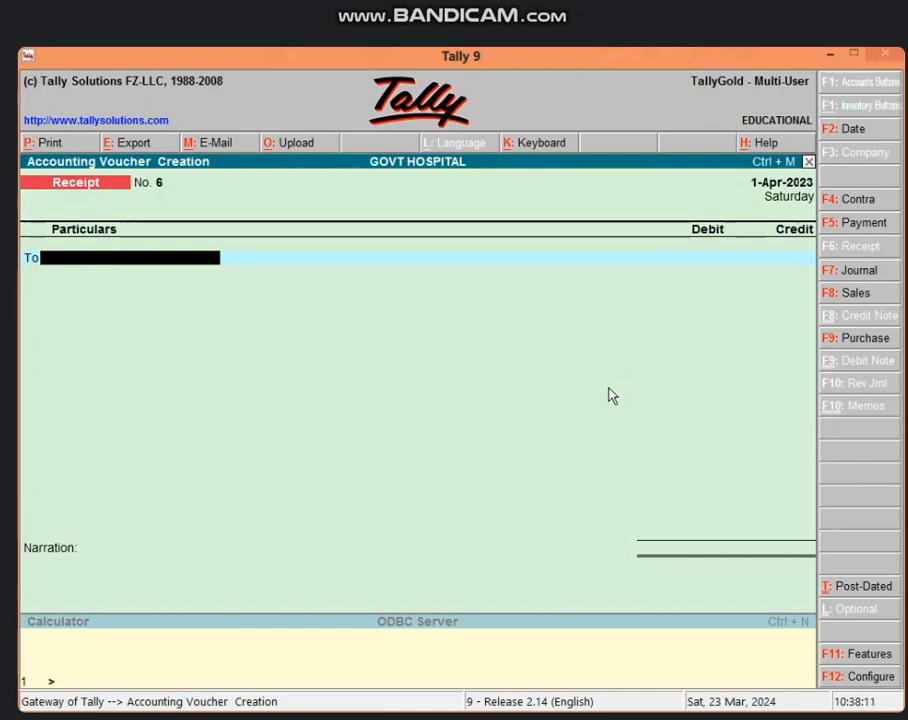
Step: Credit the patient ledger 500 and debit Cash 500.00 on receipt No. 6
{"action": "type", "text": "RA"}
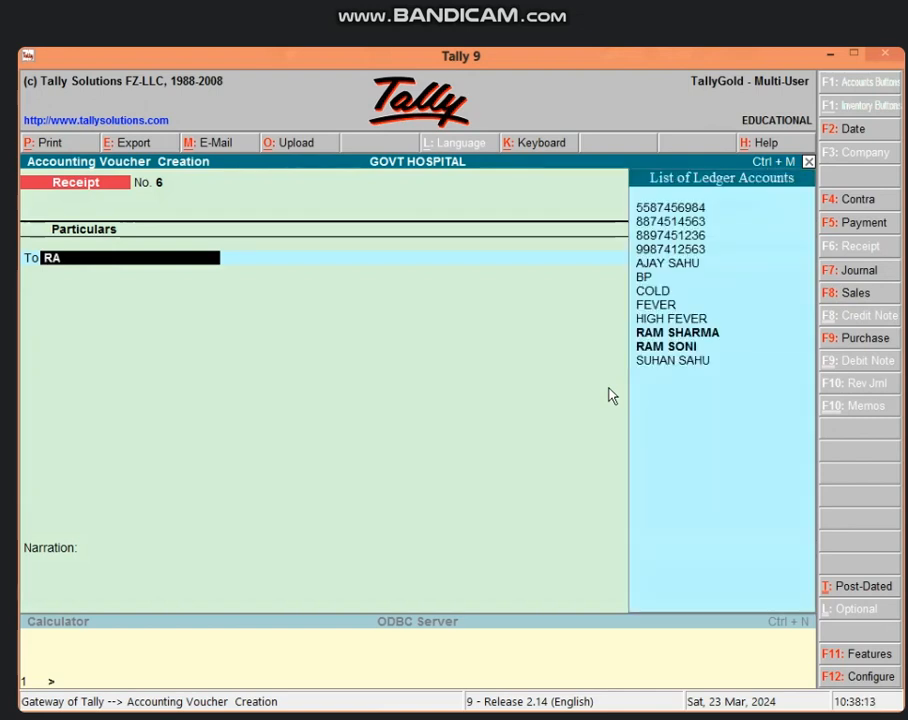
{"action": "key", "text": "Down"}
{"action": "key", "text": "Return"}
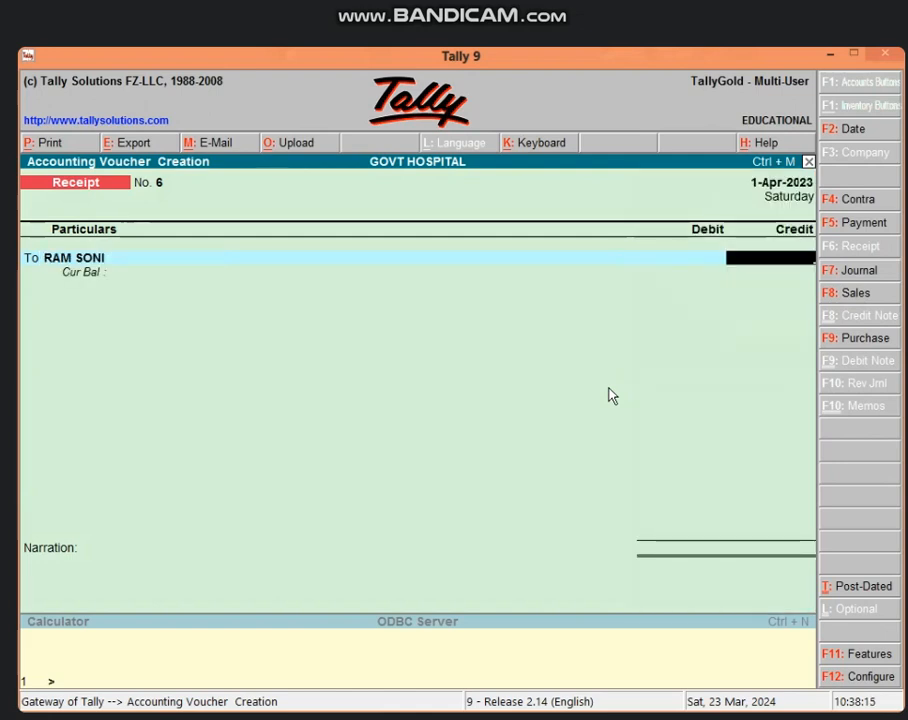
{"action": "type", "text": "500"}
{"action": "key", "text": "Return"}
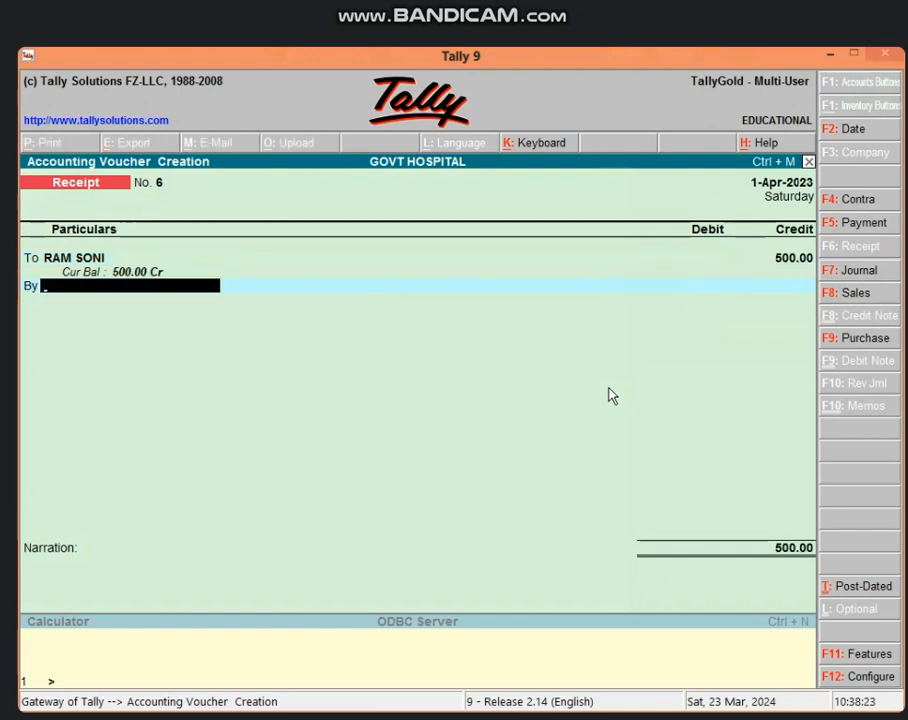
{"action": "type", "text": "CAS"}
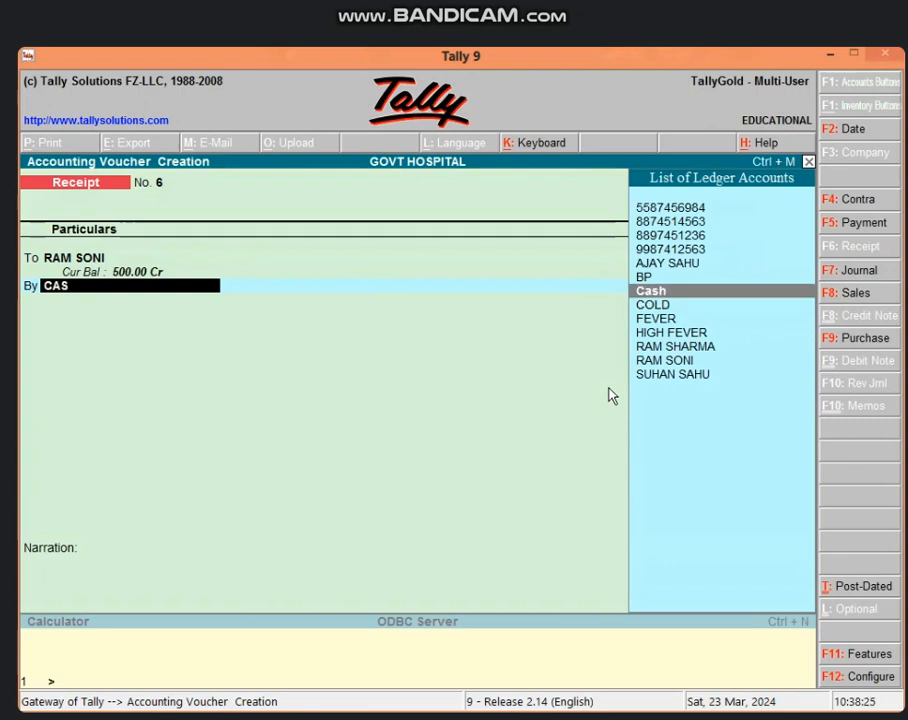
{"action": "key", "text": "Return"}
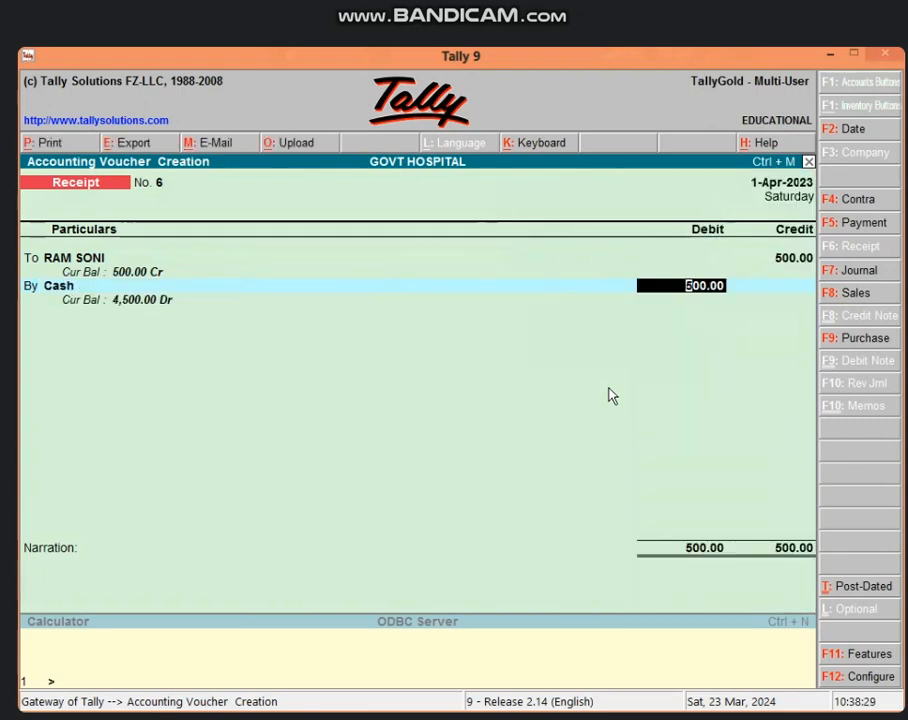
{"action": "key", "text": "Return"}
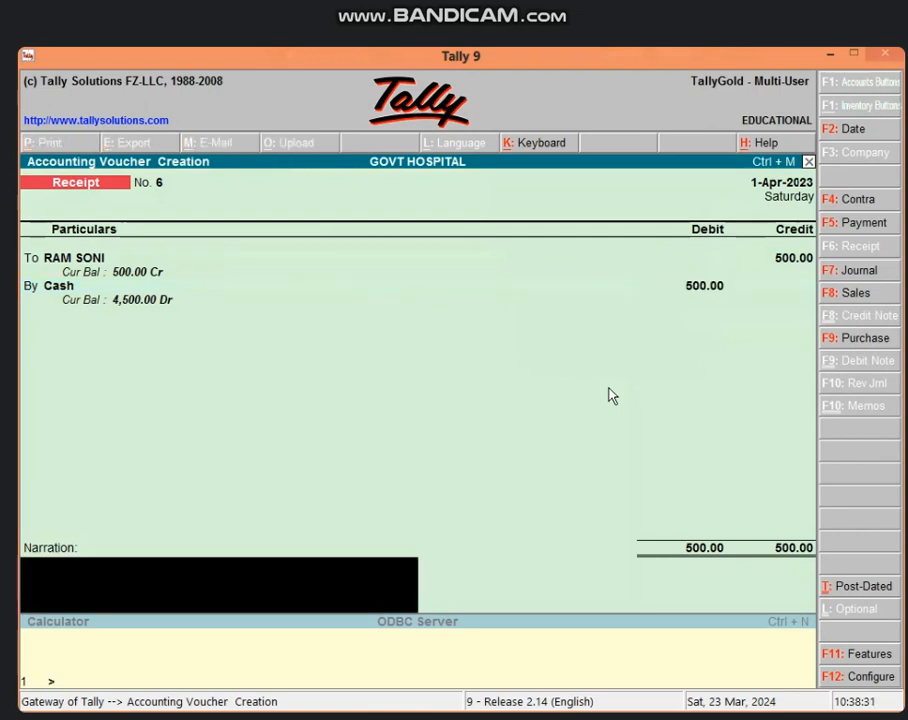
Step: Add the narration 'BEING CHECKUP CHARGE RECEIVED TN . 10' and save the voucher
{"action": "type", "text": "BEING CHECHK"}
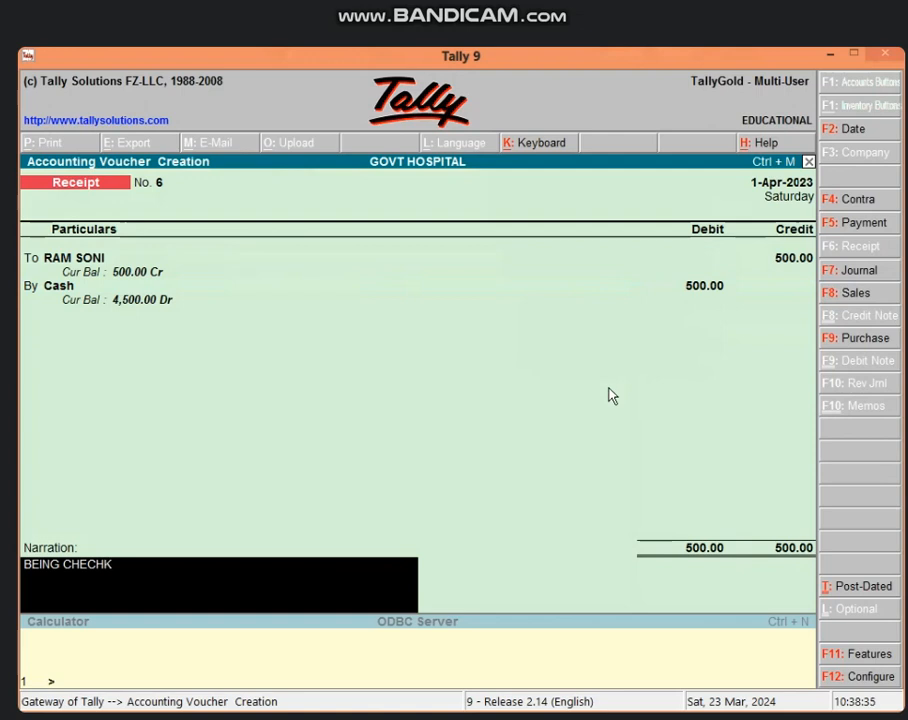
{"action": "key", "text": "BackSpace"}
{"action": "key", "text": "BackSpace"}
{"action": "key", "text": "BackSpace"}
{"action": "key", "text": "BackSpace"}
{"action": "key", "text": "BackSpace"}
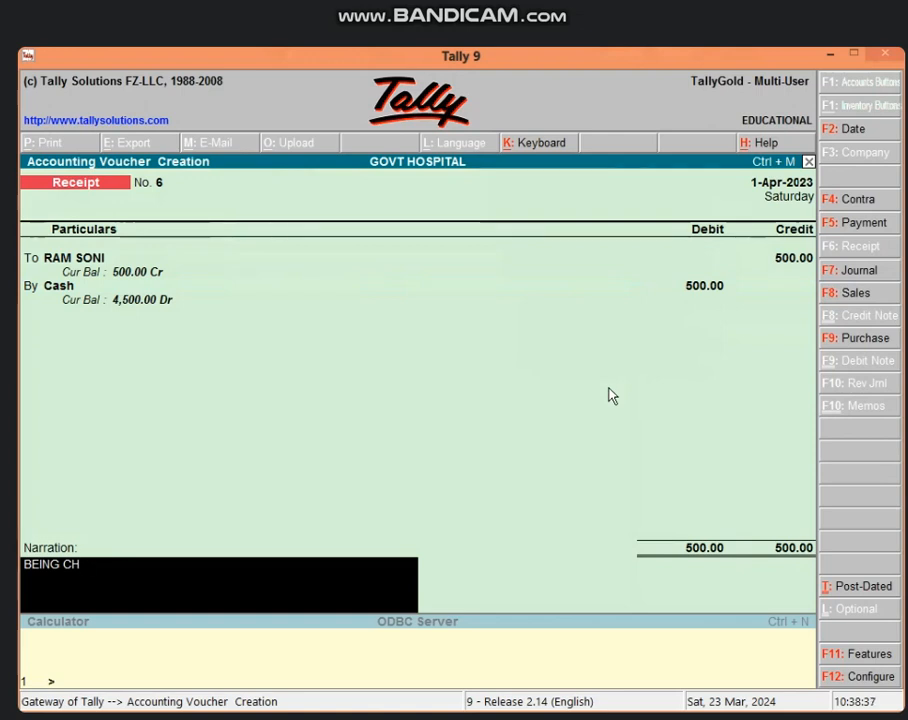
{"action": "type", "text": "ECKUP CHARGE RE"}
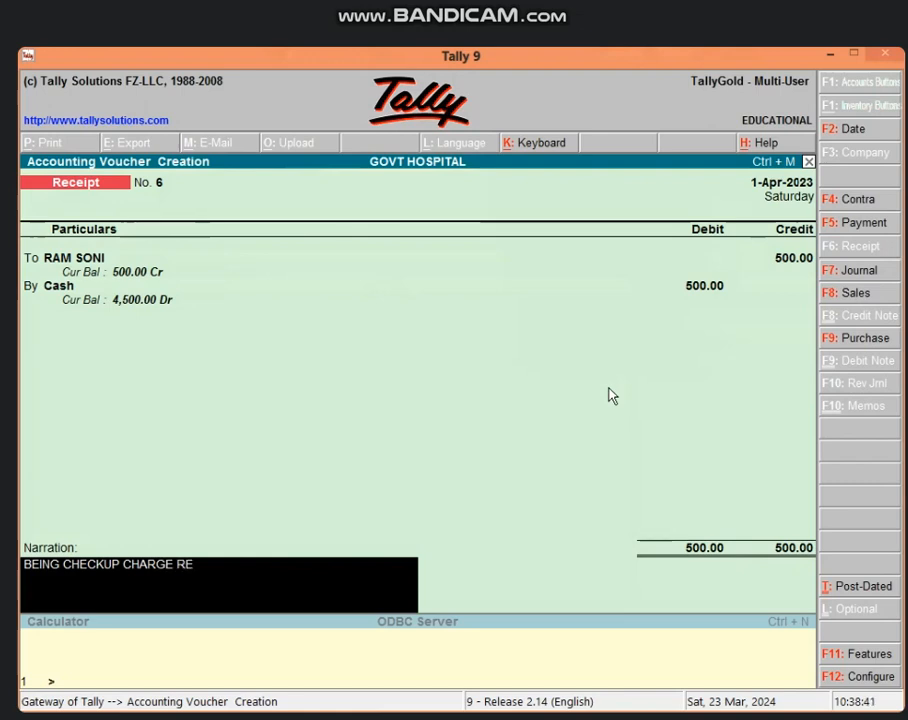
{"action": "type", "text": "CEIV"}
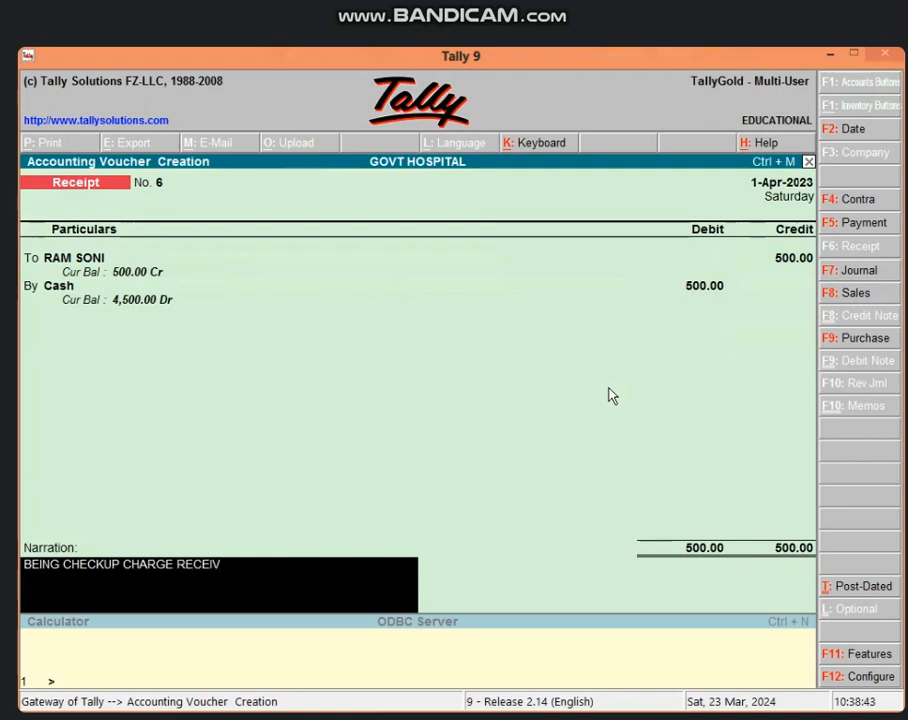
{"action": "type", "text": "ED TN . 10"}
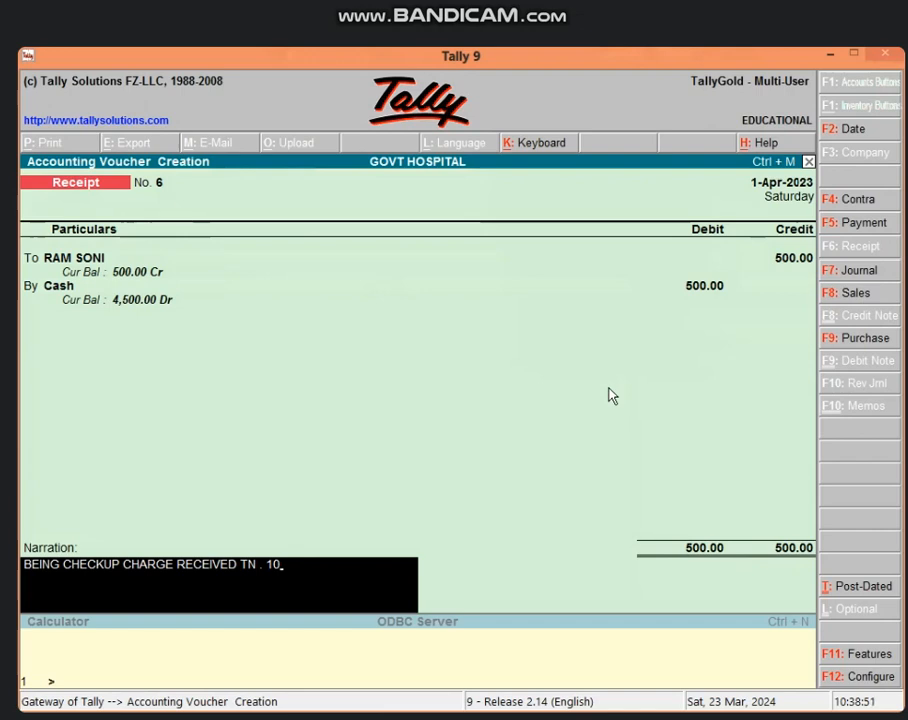
{"action": "key", "text": "Return"}
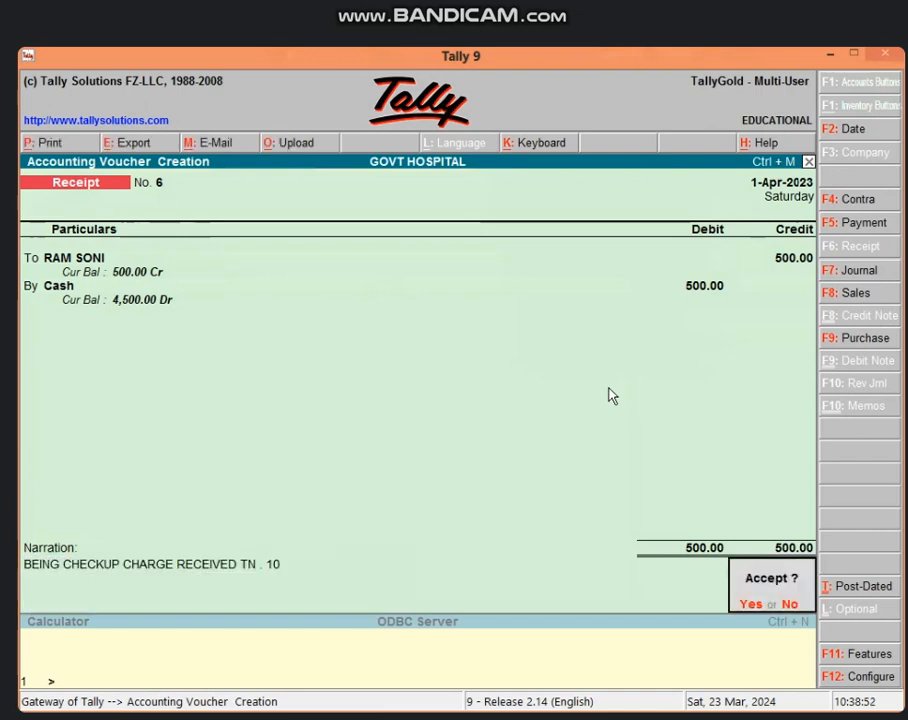
{"action": "key", "text": "Return"}
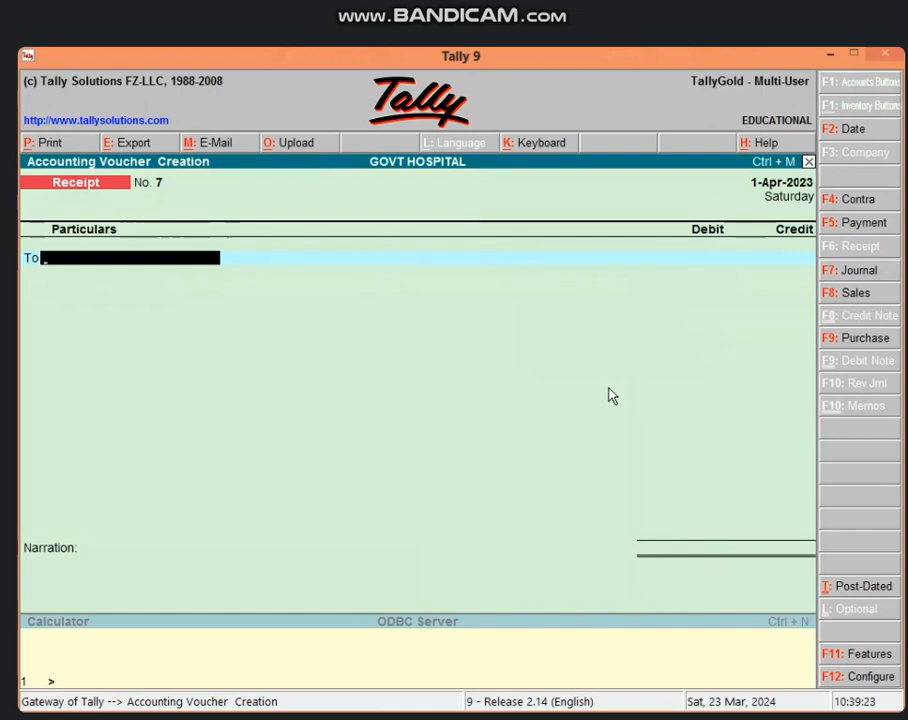
Step: Credit the patient ledger 2000 and debit Cash 2,000.00 on receipt No. 7
{"action": "type", "text": "RA"}
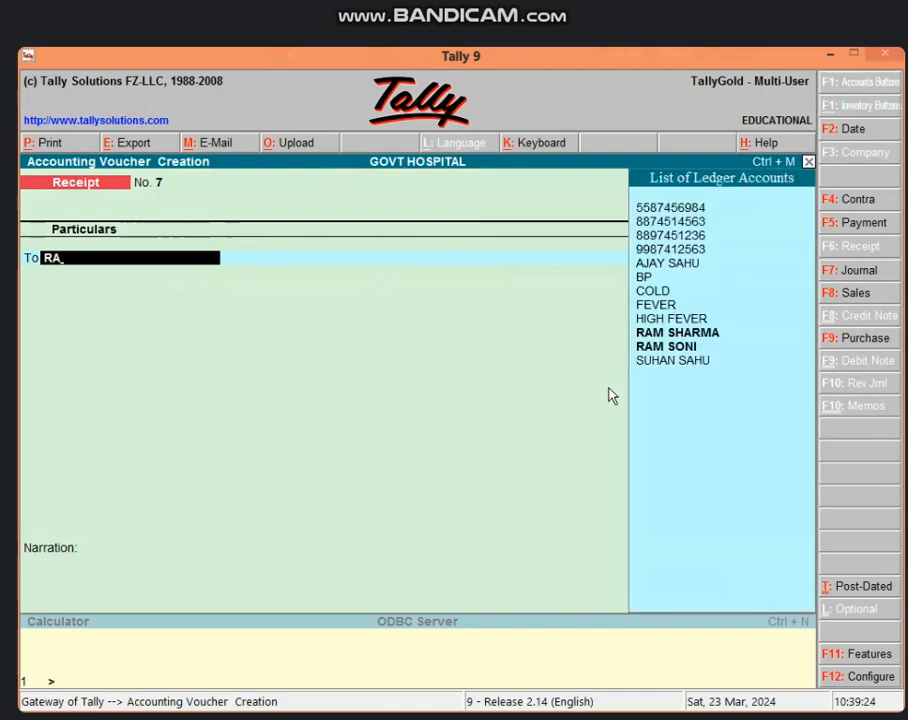
{"action": "key", "text": "Down"}
{"action": "key", "text": "Return"}
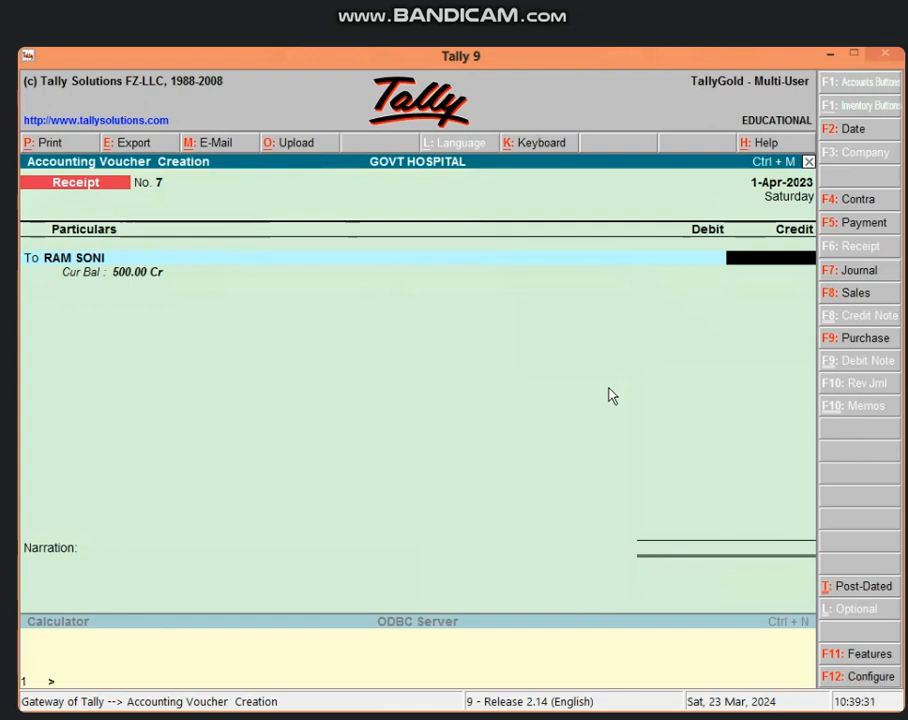
{"action": "type", "text": "2000"}
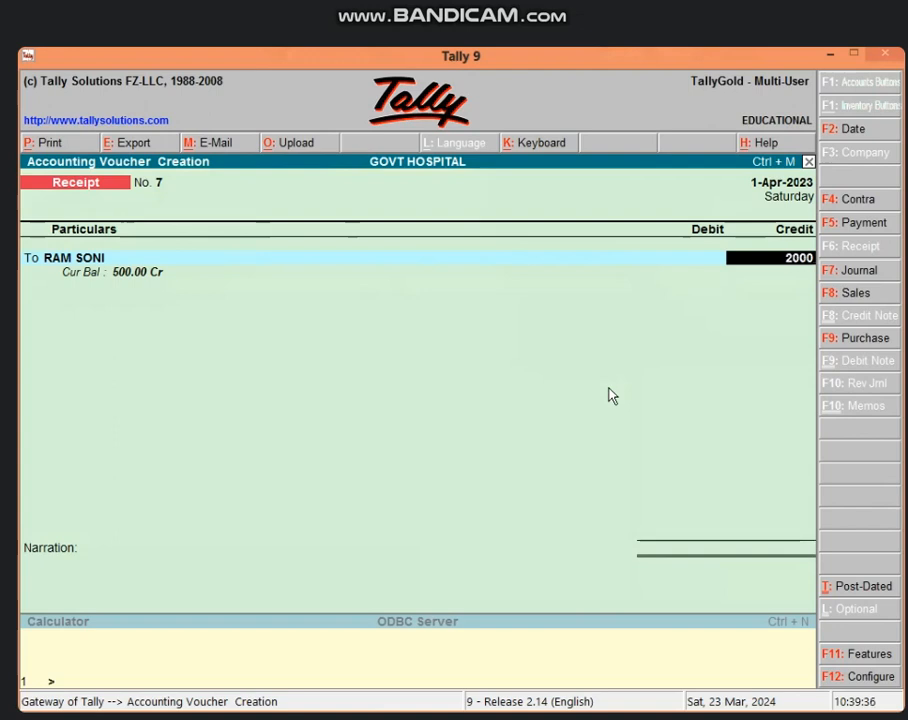
{"action": "key", "text": "Return"}
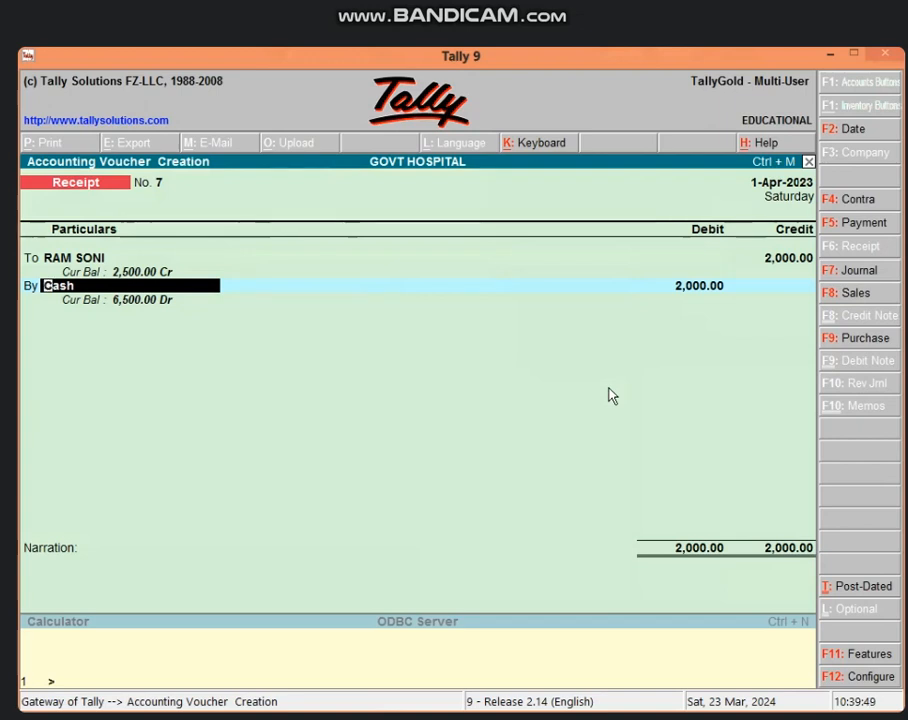
{"action": "key", "text": "Return"}
{"action": "key", "text": "Return"}
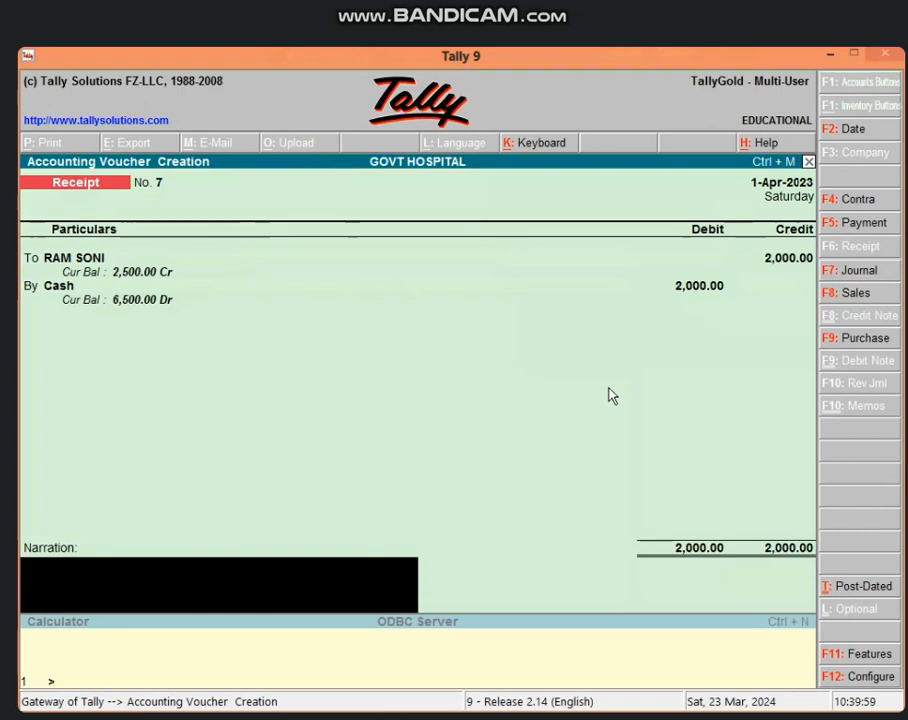
Step: Narrate 'BEING ADMIT CHARGE RECEIVED ROOM NO 211 BED NO 5' and save the voucher
{"action": "type", "text": "BEING "}
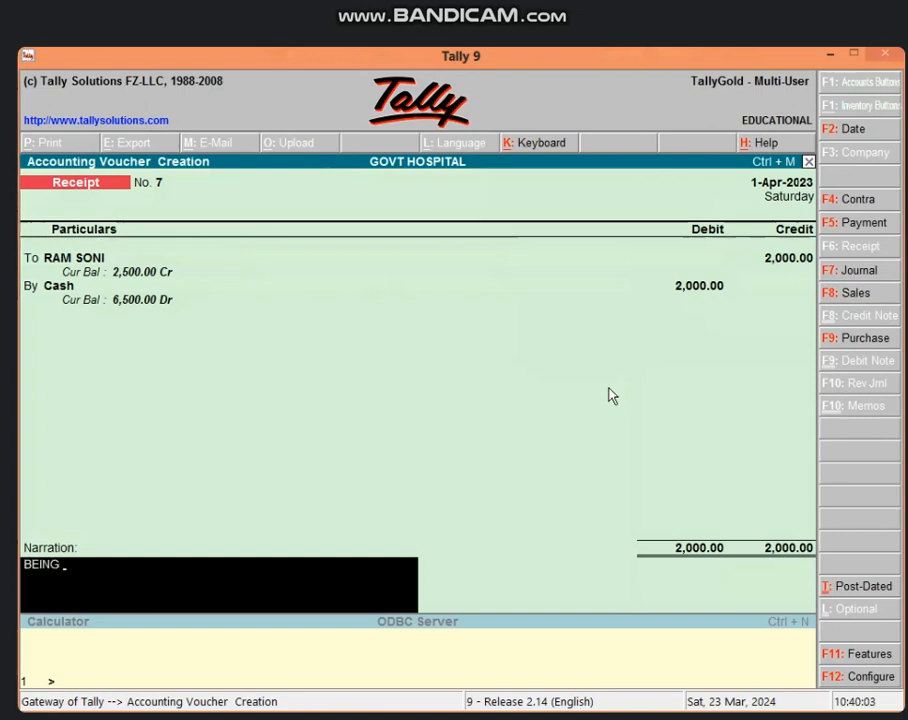
{"action": "type", "text": "ADMIT CH"}
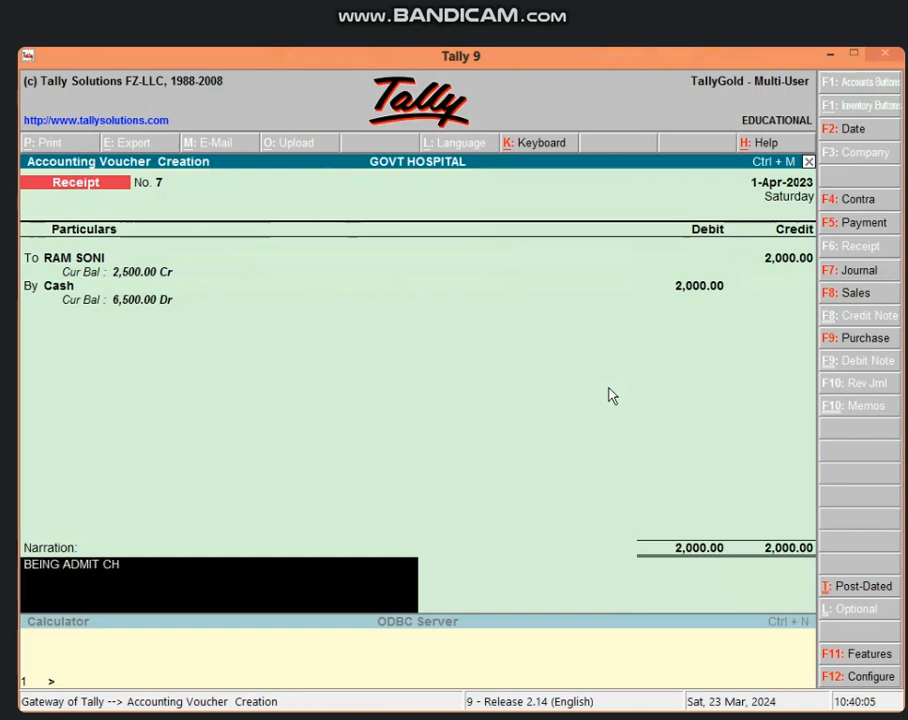
{"action": "type", "text": "ARGE RECEIVED"}
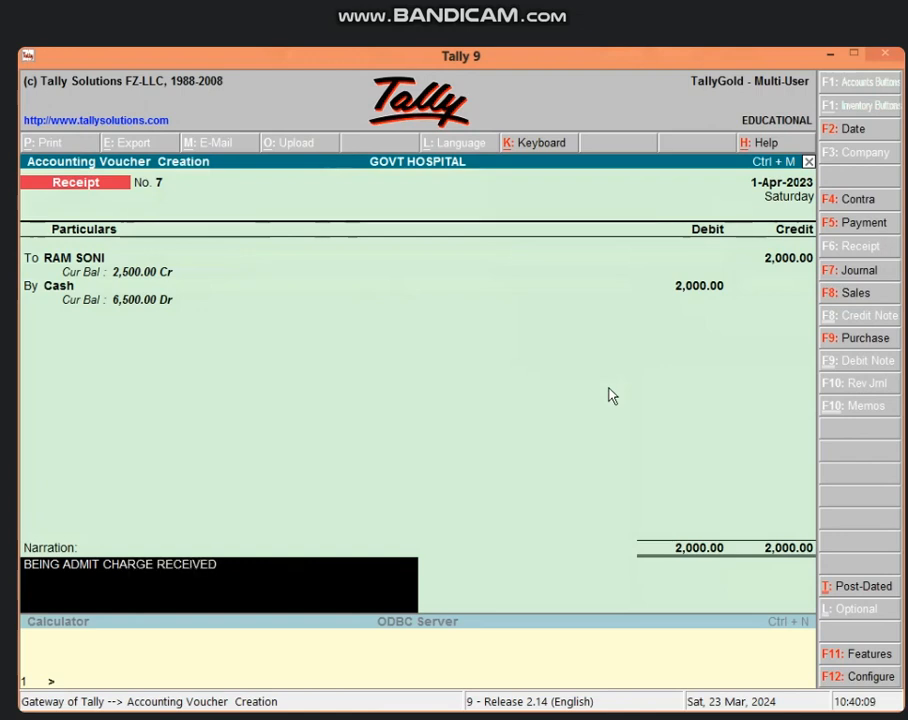
{"action": "type", "text": " ROOM NO 211"}
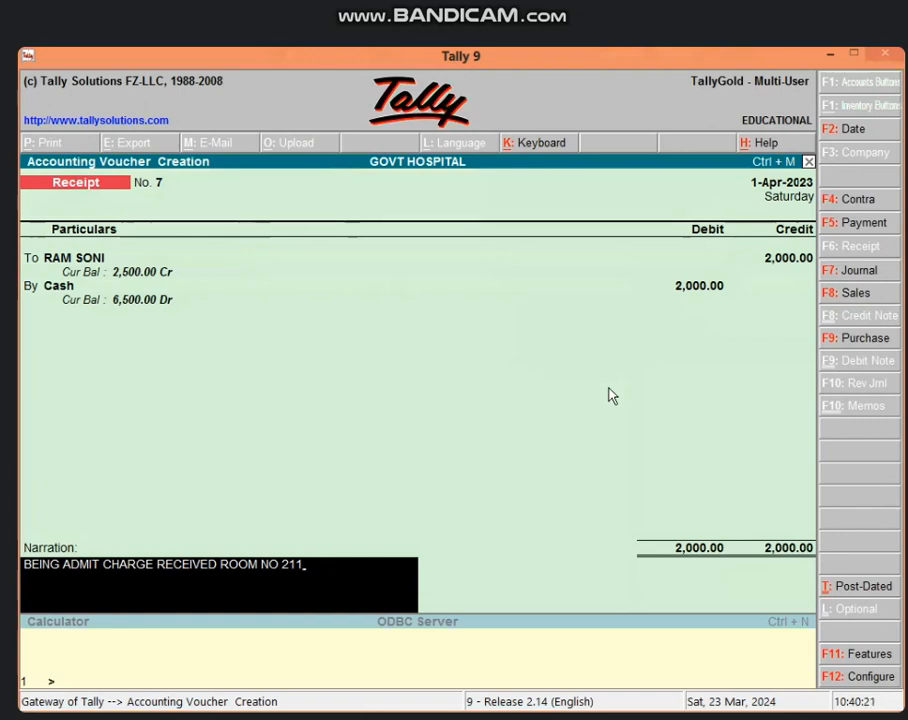
{"action": "type", "text": "BED NO "}
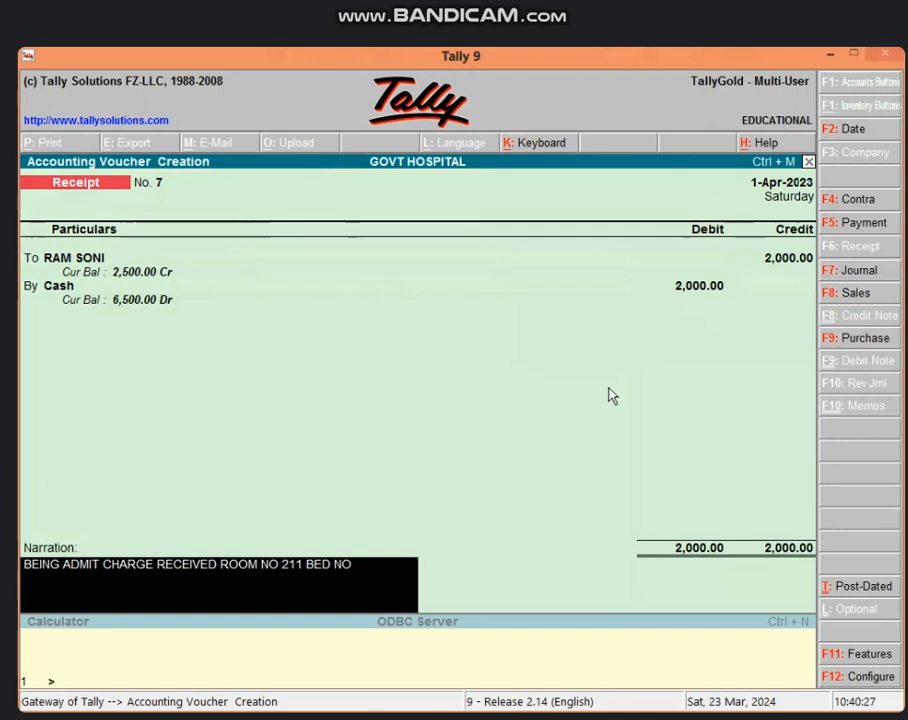
{"action": "type", "text": "5"}
{"action": "key", "text": "Return"}
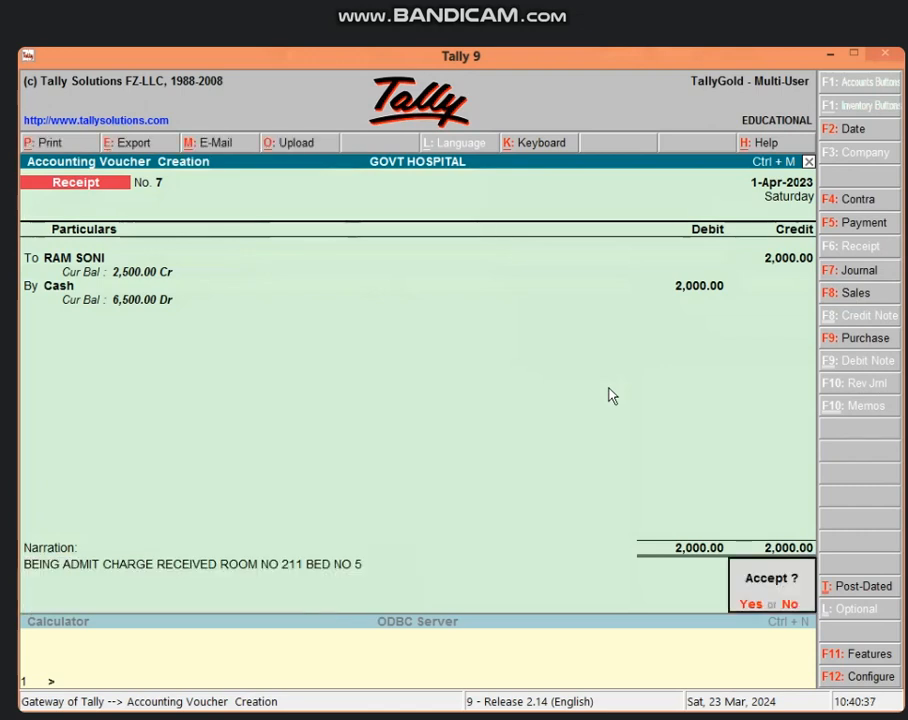
{"action": "key", "text": "Return"}
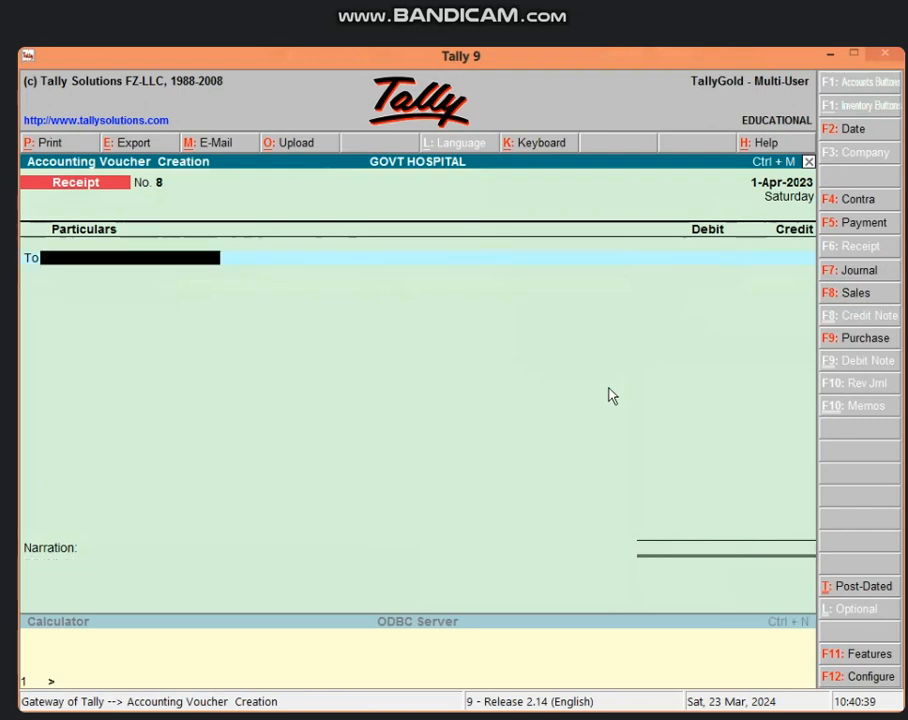
Step: Leave voucher entry and open the patient ledger's vouchers report via Display > Account Books > Ledger
{"action": "key", "text": "Escape"}
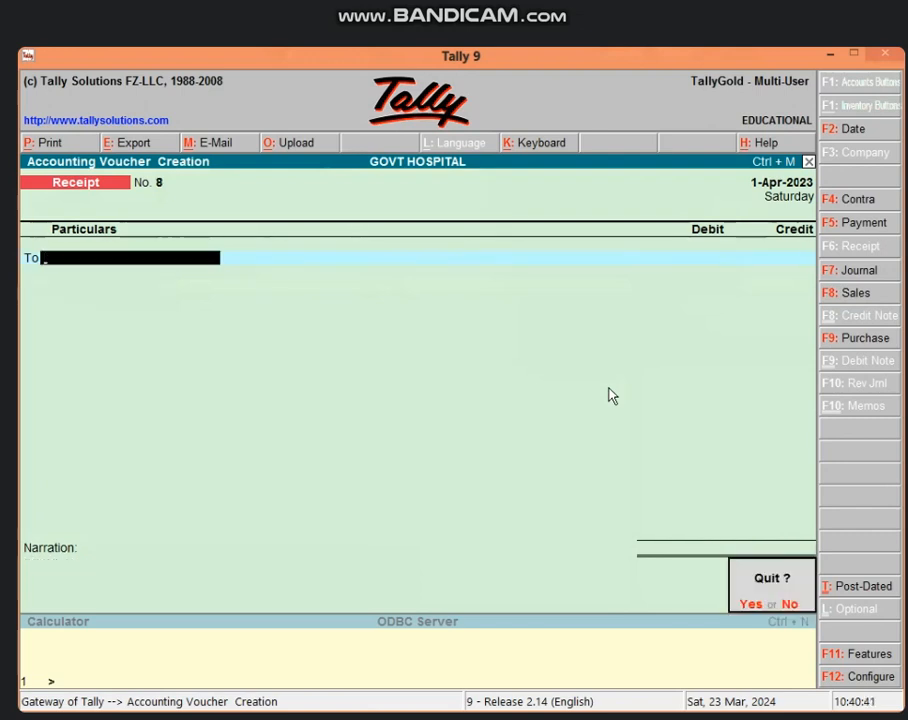
{"action": "key", "text": "Return"}
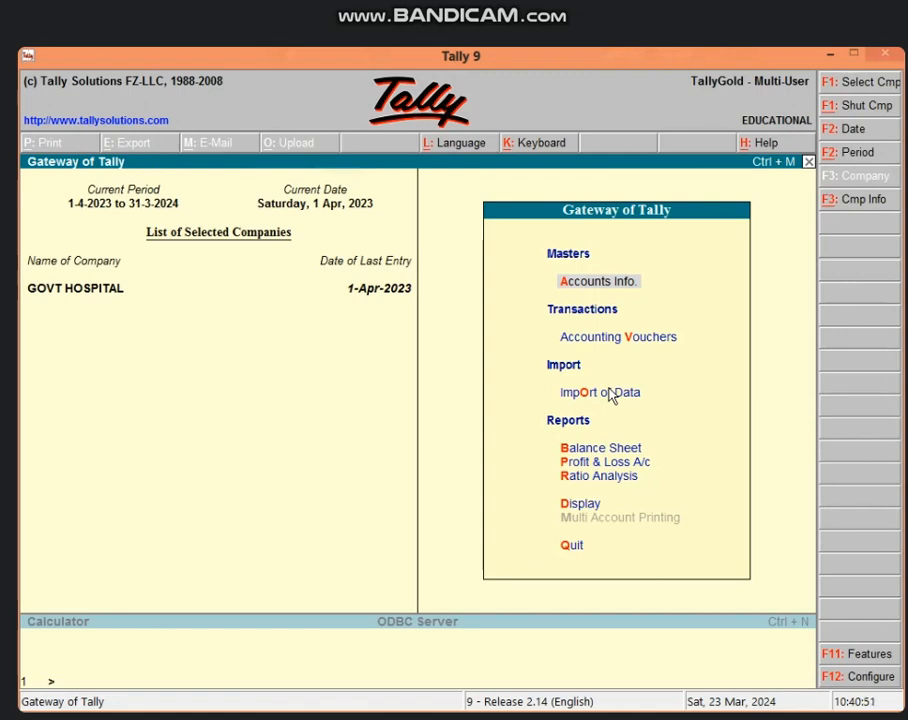
{"action": "key", "text": "d"}
{"action": "key", "text": "a"}
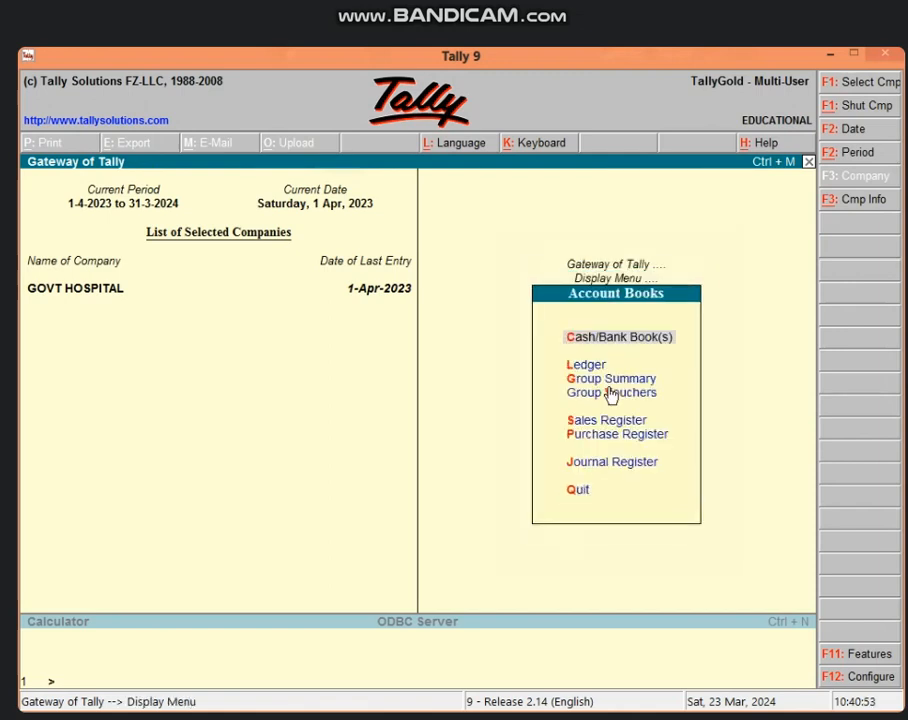
{"action": "key", "text": "l"}
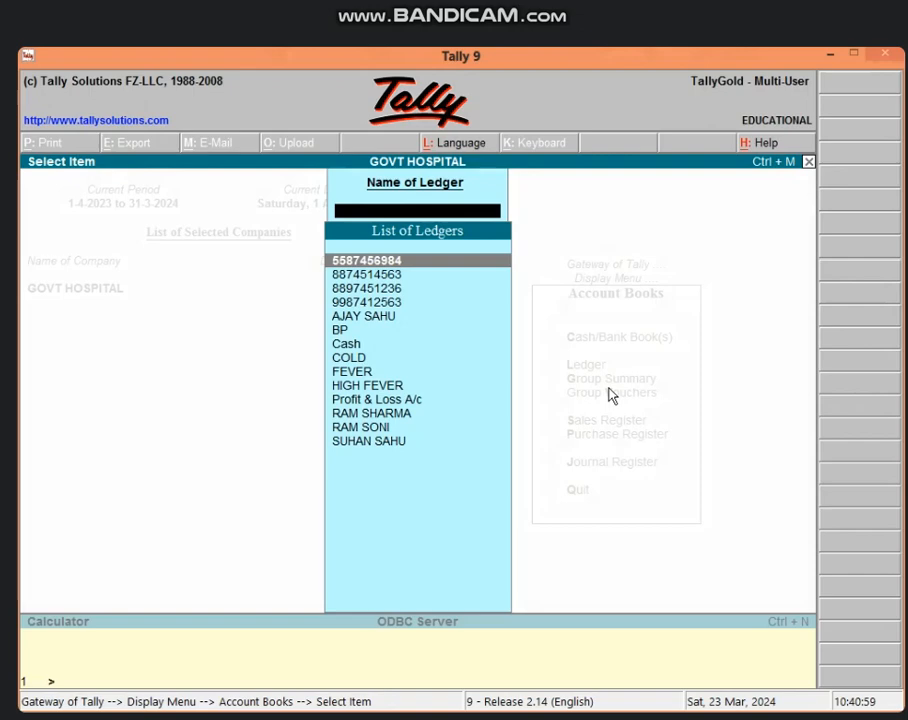
{"action": "type", "text": "RA"}
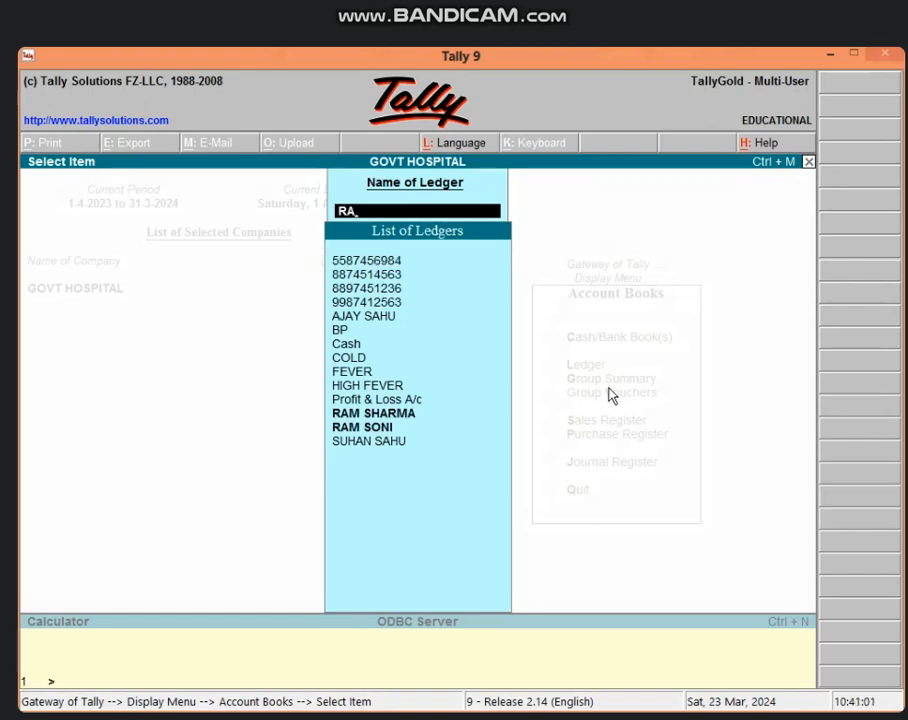
{"action": "key", "text": "Down"}
{"action": "key", "text": "Return"}
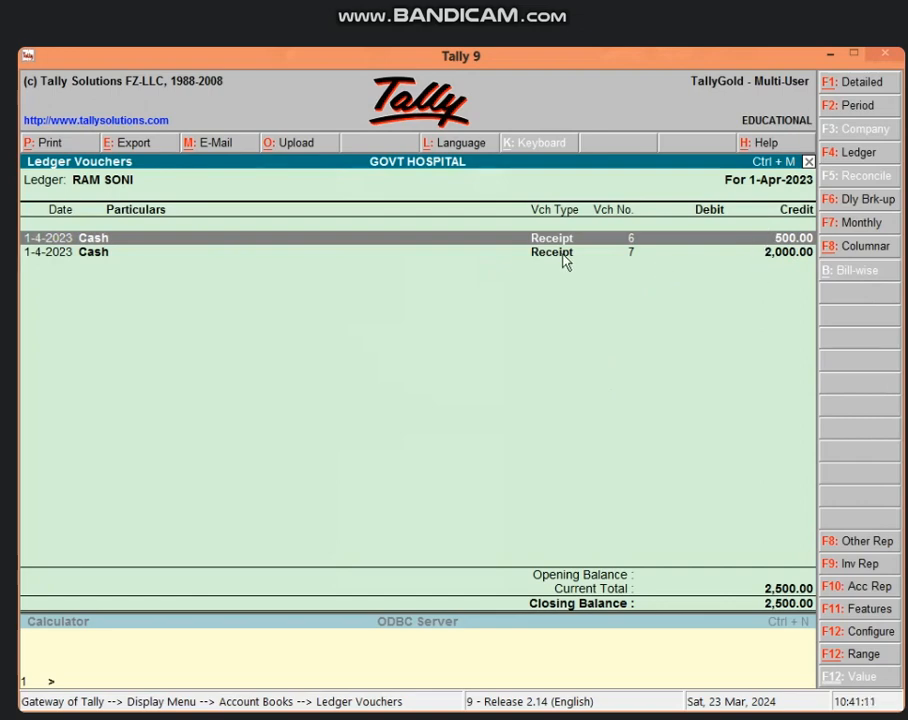
Step: Show the ledger report's print preview at full size, then close it
{"action": "left_click", "coordinate": [50, 142]}
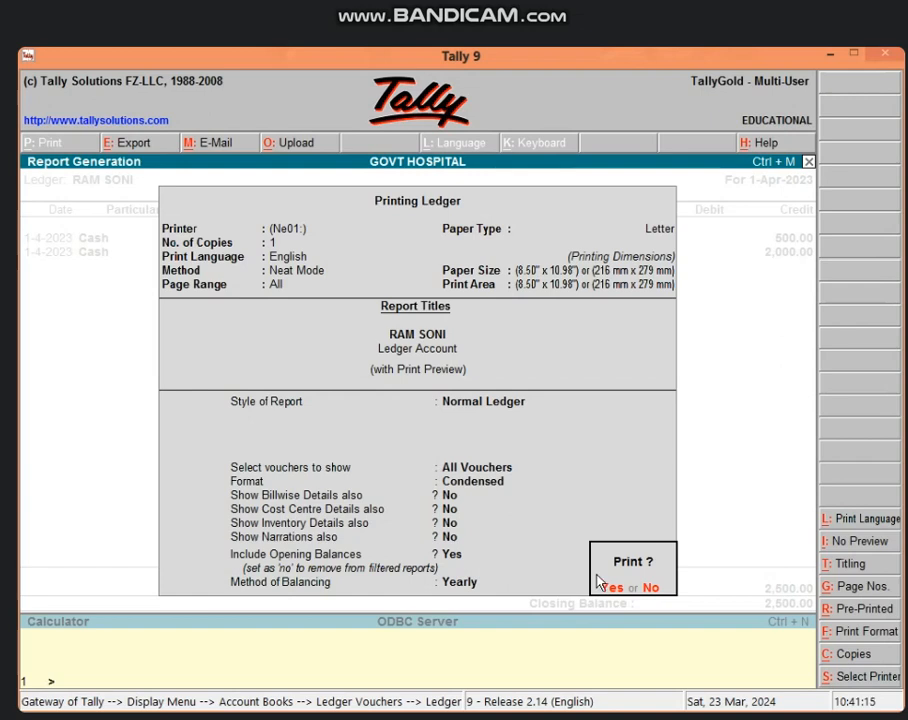
{"action": "left_click", "coordinate": [614, 592]}
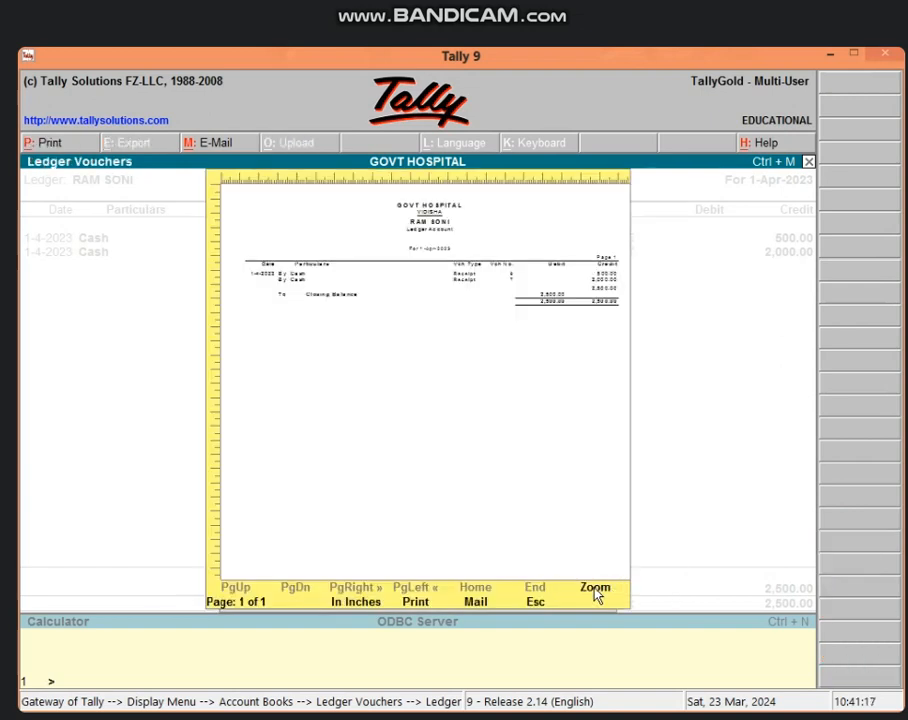
{"action": "left_click", "coordinate": [598, 590]}
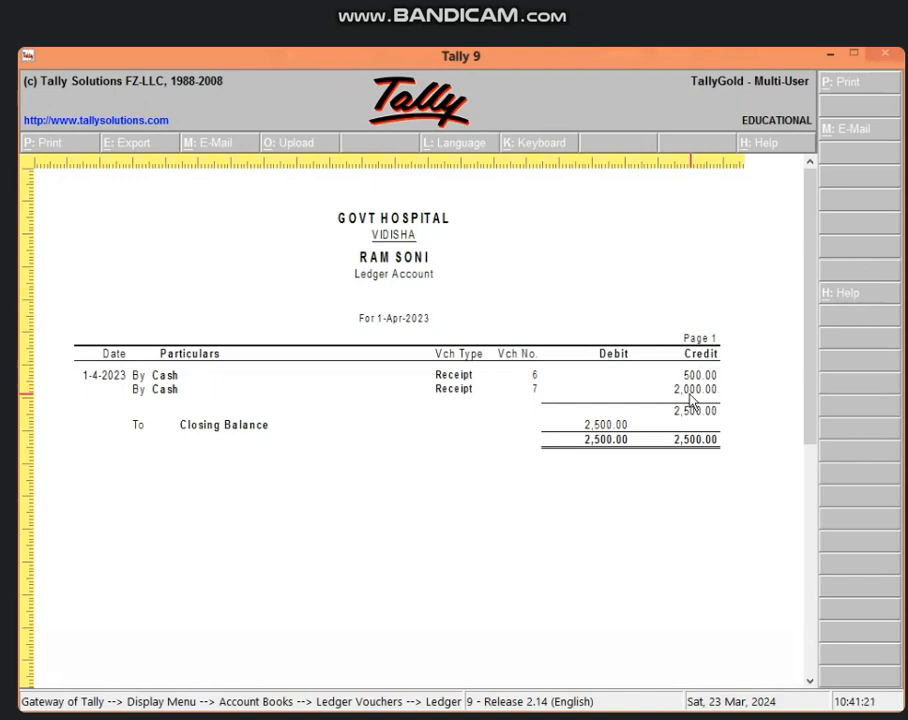
{"action": "key", "text": "Escape"}
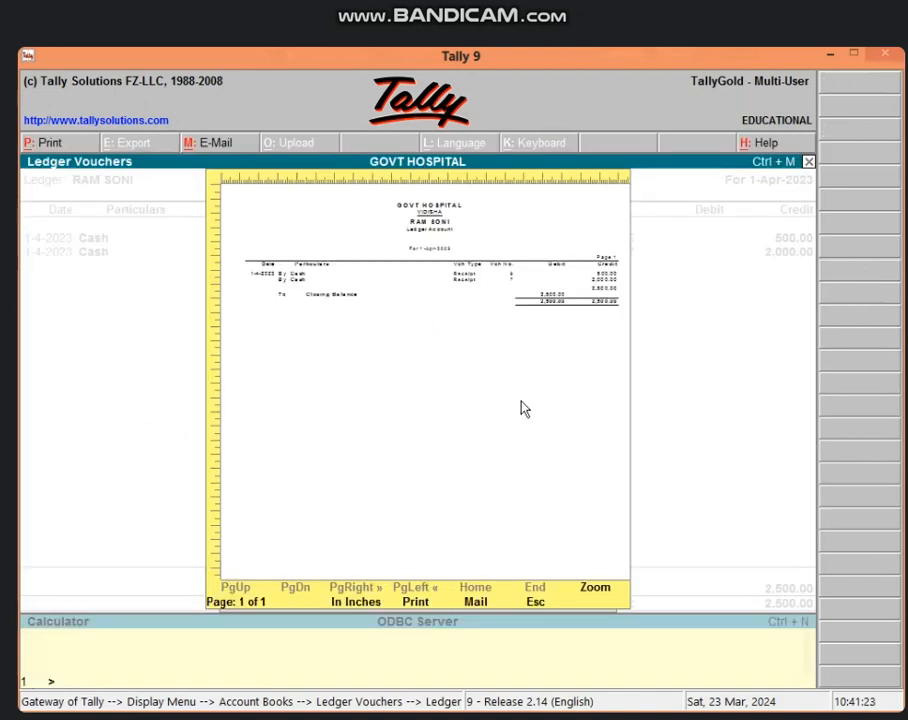
{"action": "key", "text": "Escape"}
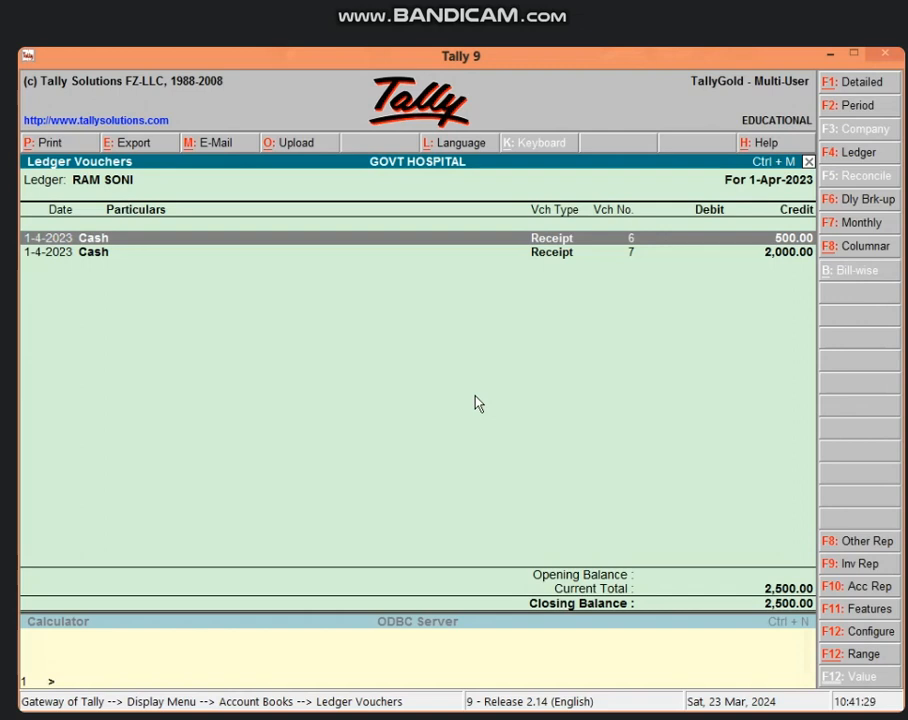
Step: Preview receipt voucher No. 7 at full size, then exit back to the ledger list
{"action": "key", "text": "Down"}
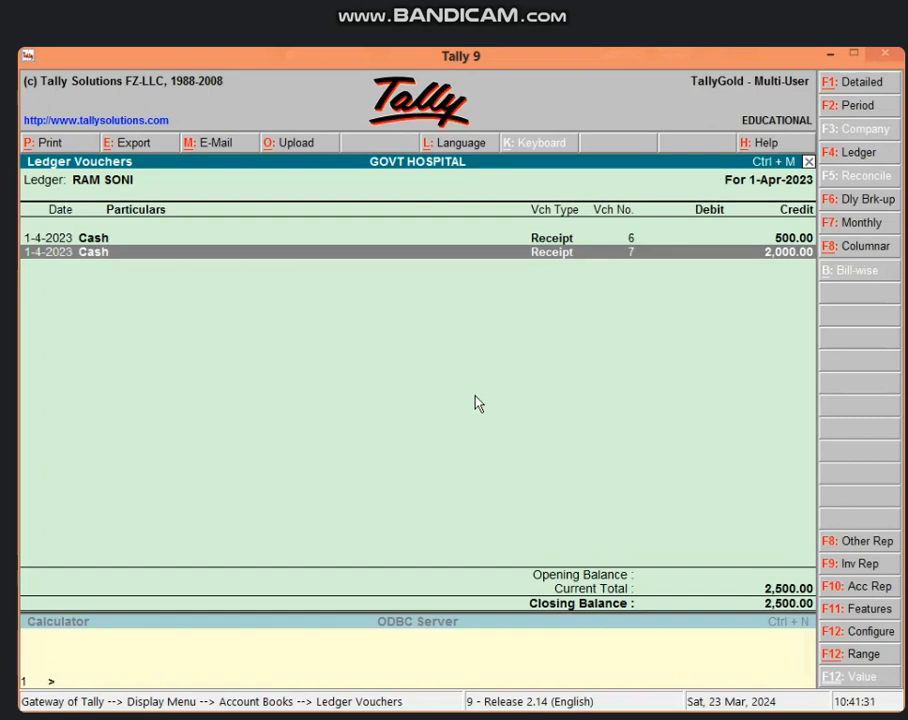
{"action": "key", "text": "Return"}
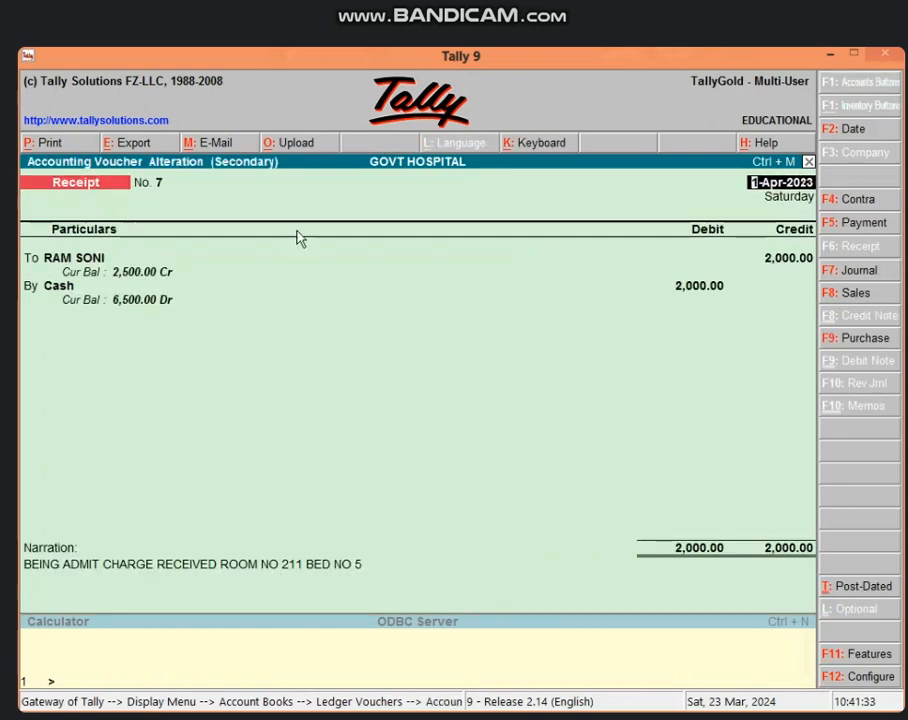
{"action": "left_click", "coordinate": [55, 141]}
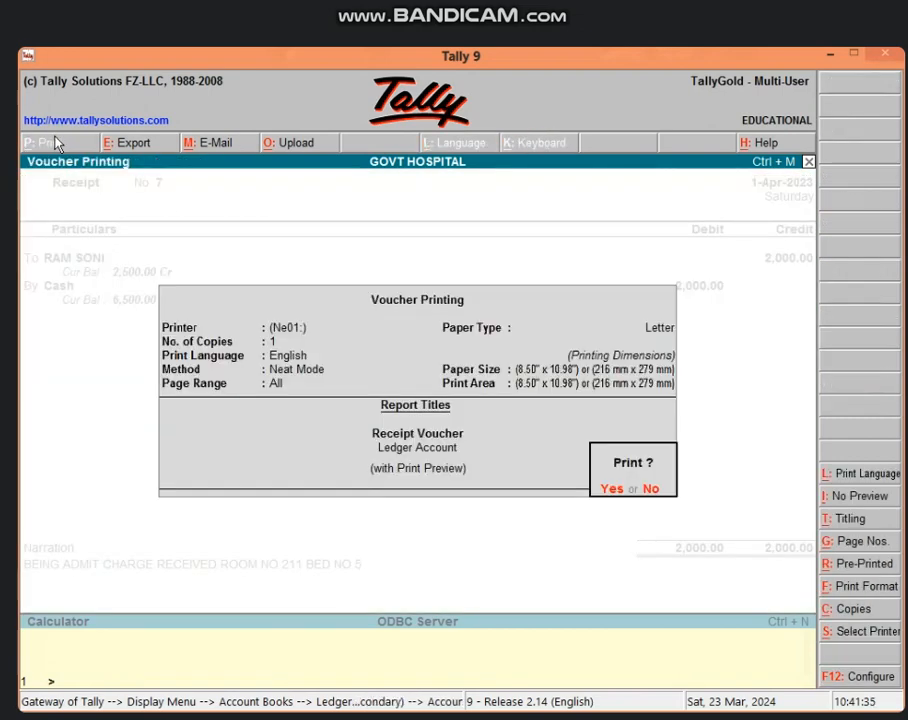
{"action": "left_click", "coordinate": [612, 488]}
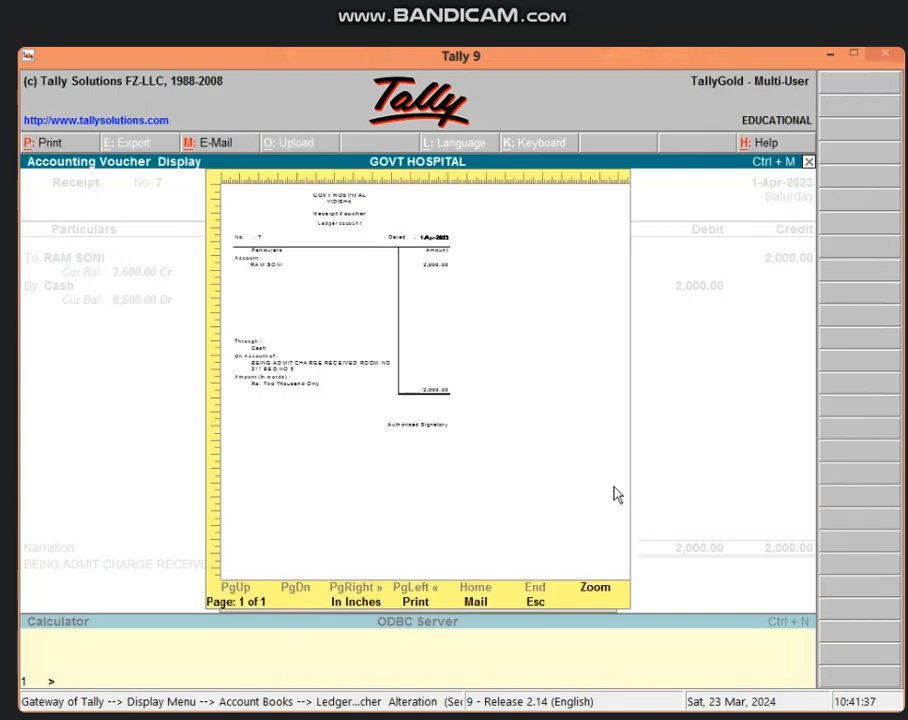
{"action": "left_click", "coordinate": [601, 594]}
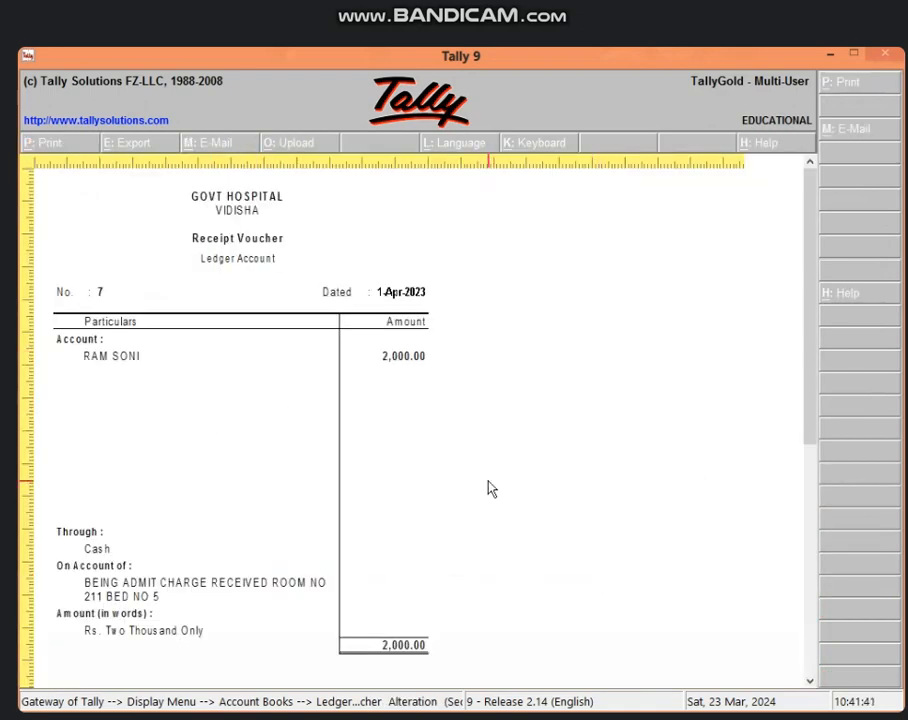
{"action": "key", "text": "Escape"}
{"action": "key", "text": "Escape"}
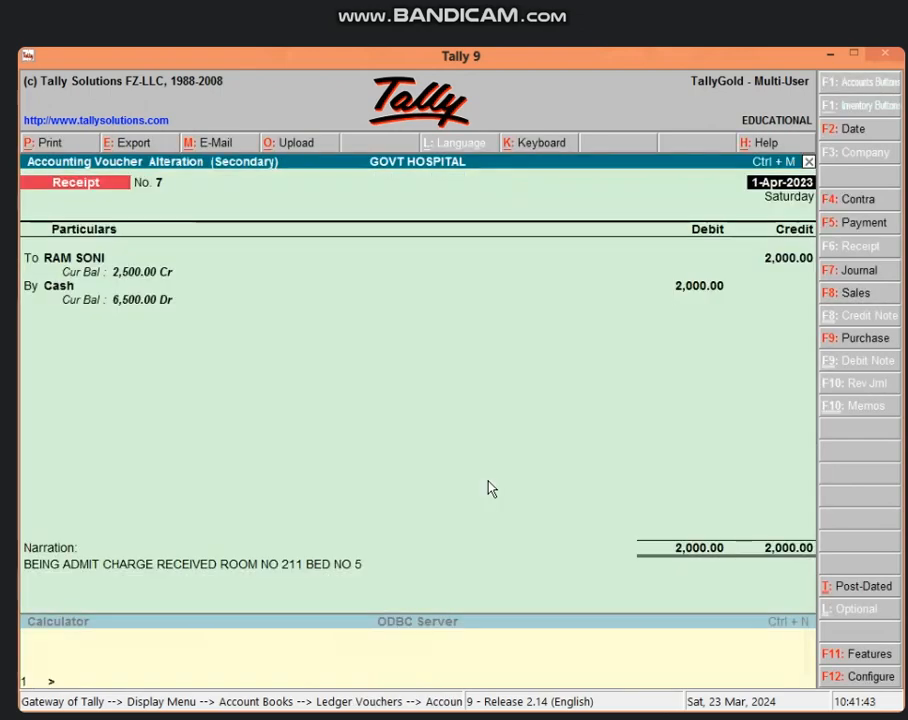
{"action": "key", "text": "Escape"}
{"action": "key", "text": "Return"}
{"action": "key", "text": "Escape"}
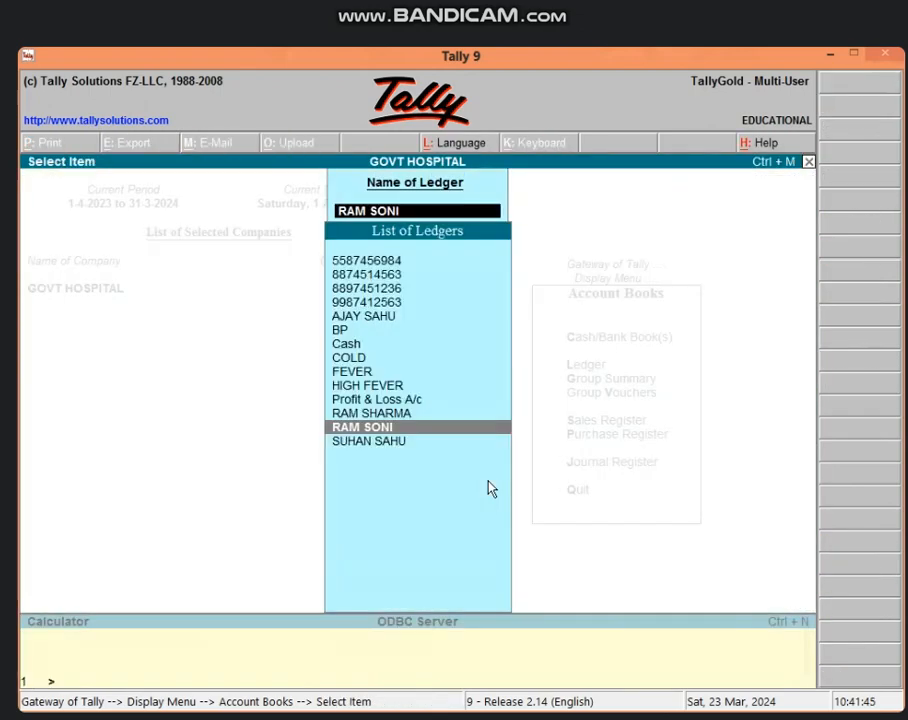
{"action": "key", "text": "Escape"}
{"action": "key", "text": "Escape"}
{"action": "key", "text": "Escape"}
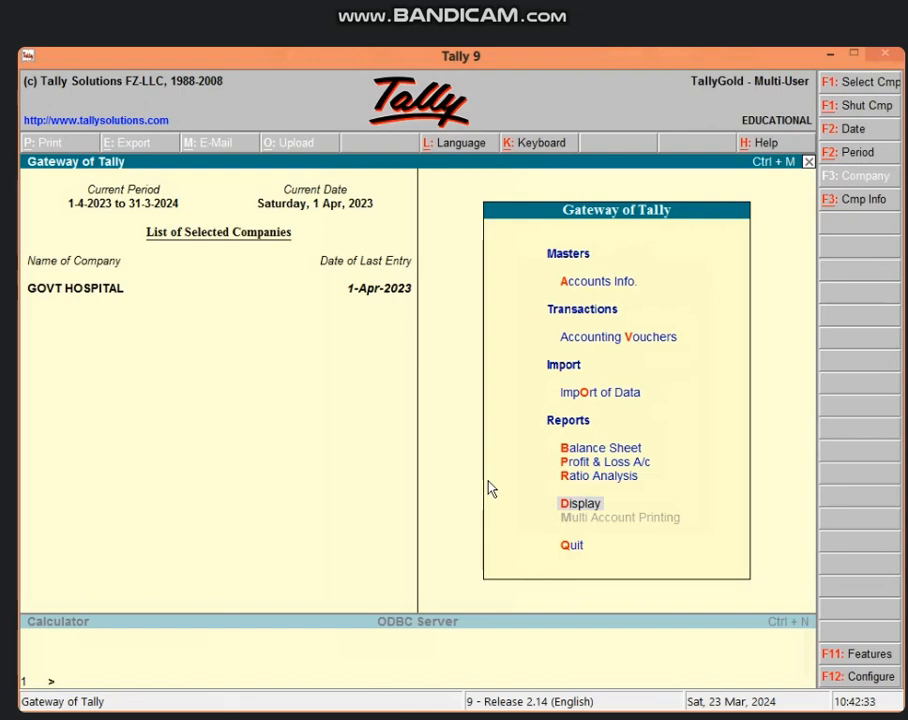
Step: Open the patient ledger's vouchers report again through Display > Account Books > Ledger
{"action": "key", "text": "d"}
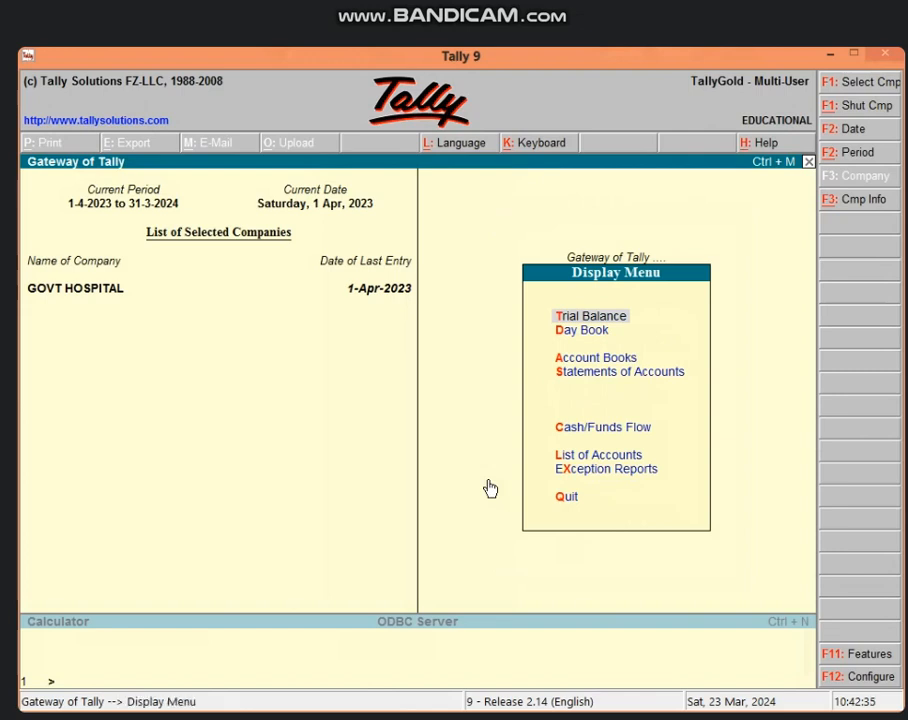
{"action": "key", "text": "a"}
{"action": "key", "text": "l"}
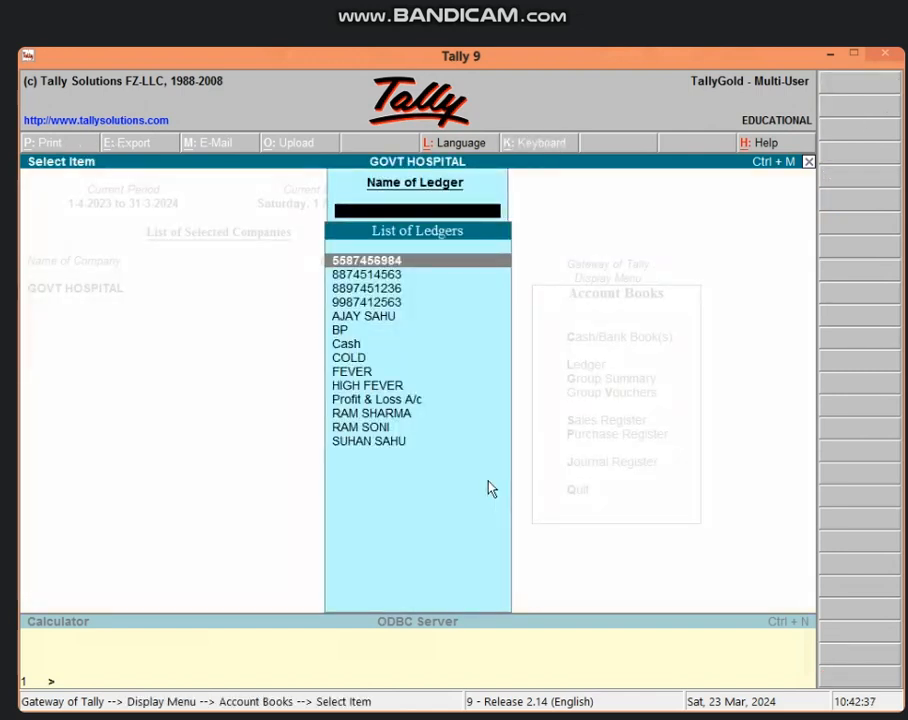
{"action": "type", "text": "RA"}
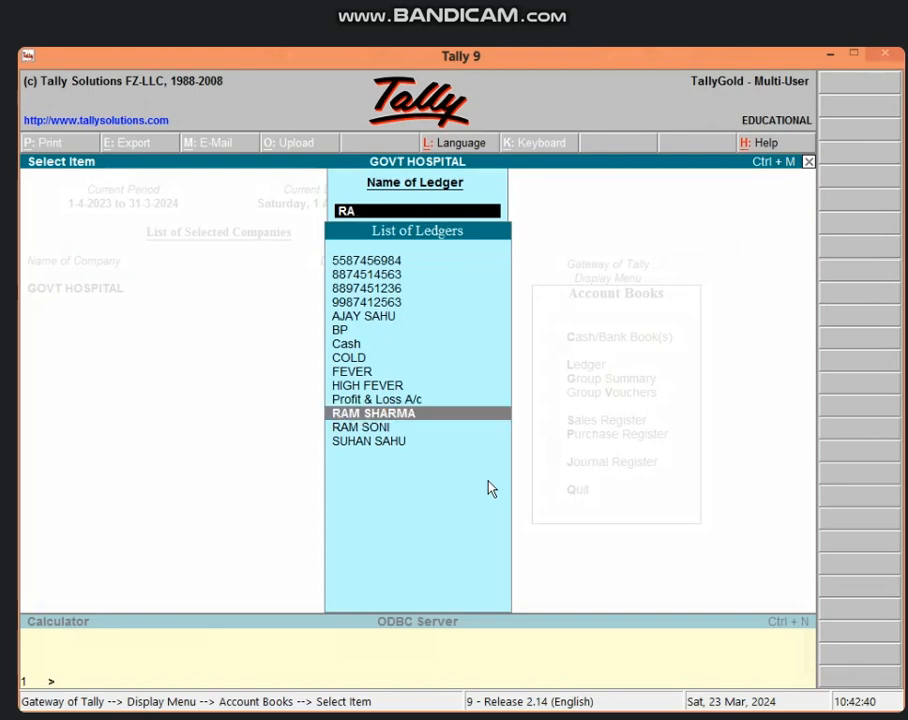
{"action": "key", "text": "Down"}
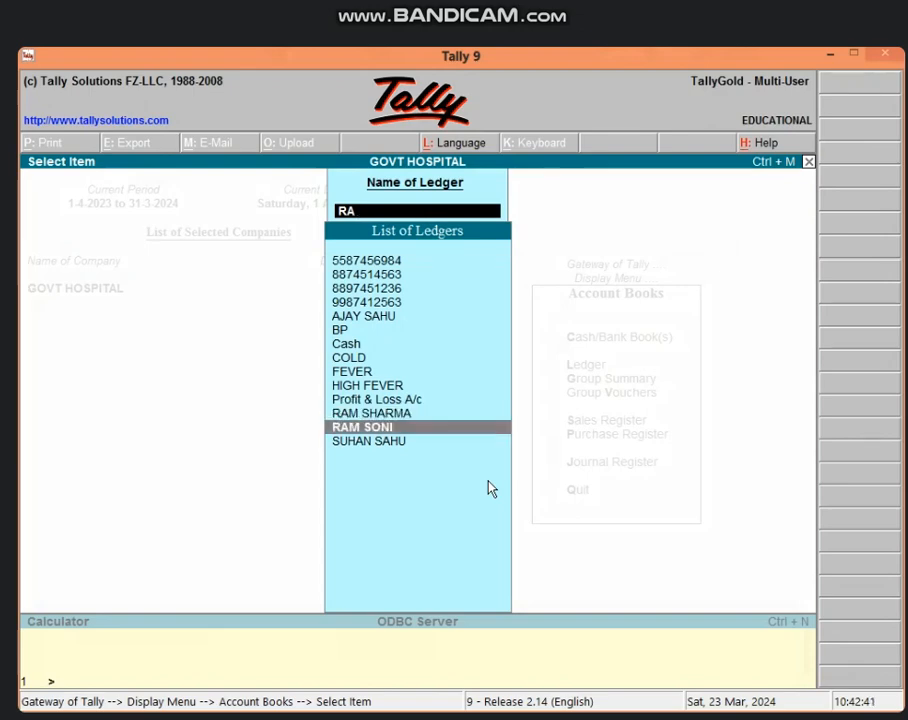
{"action": "key", "text": "Return"}
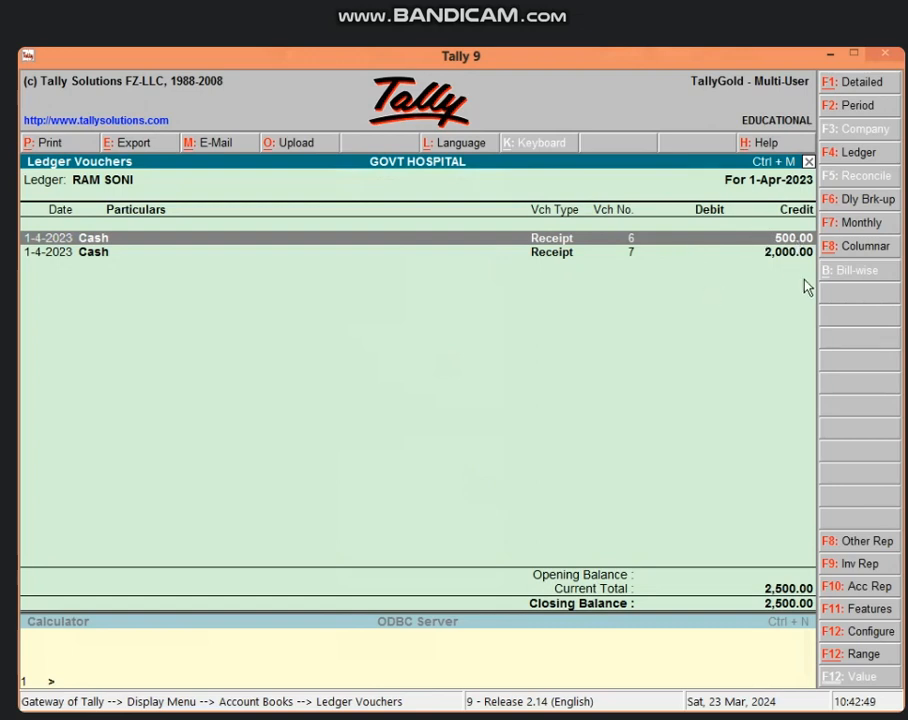
Step: Preview the ledger report at full size, then close the preview
{"action": "left_click", "coordinate": [44, 142]}
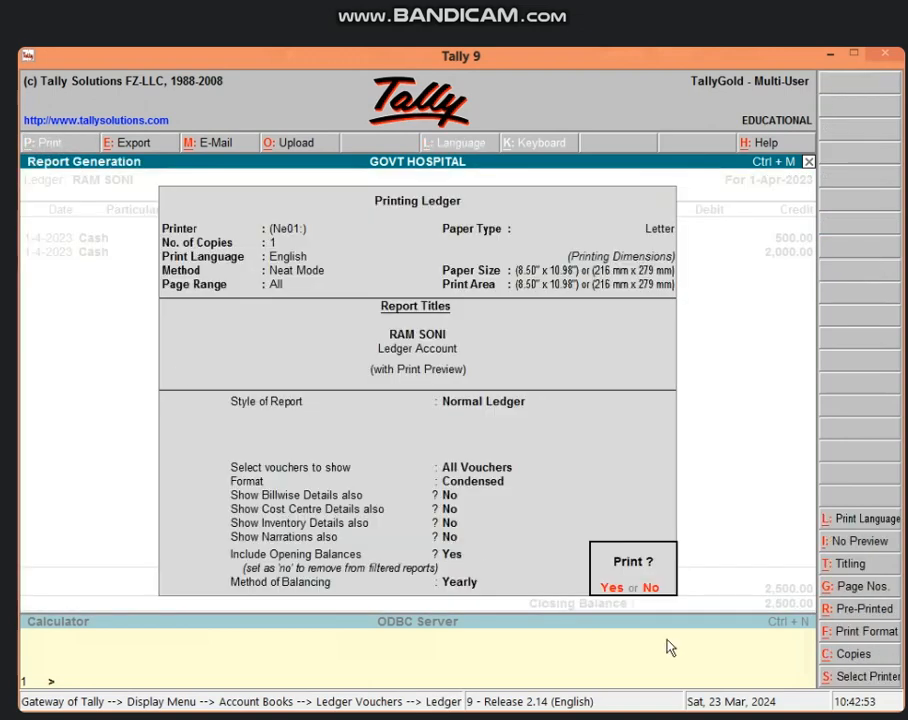
{"action": "left_click", "coordinate": [613, 588]}
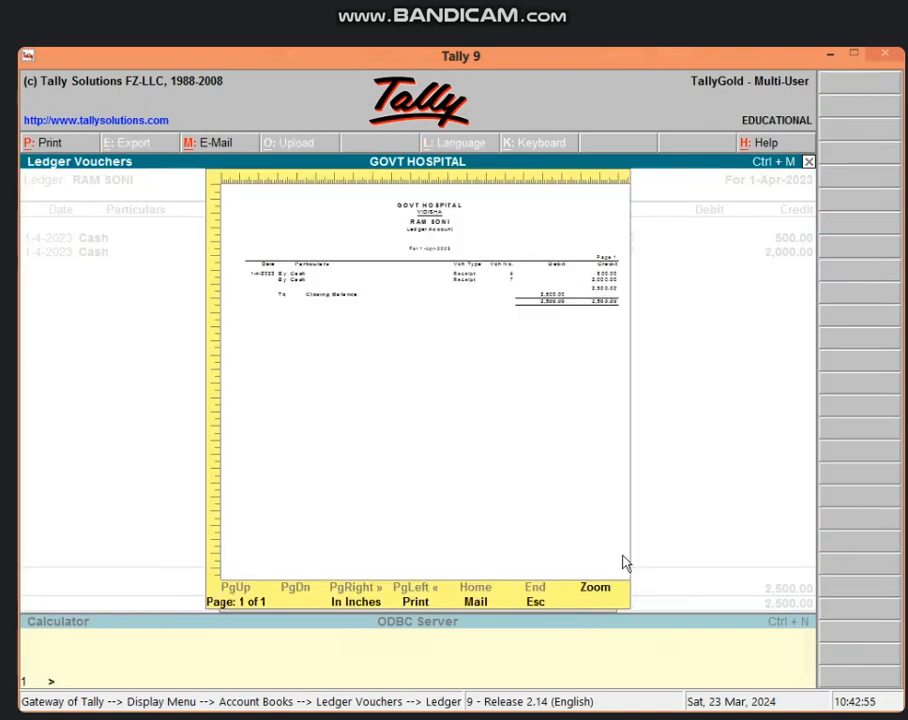
{"action": "left_click", "coordinate": [597, 590]}
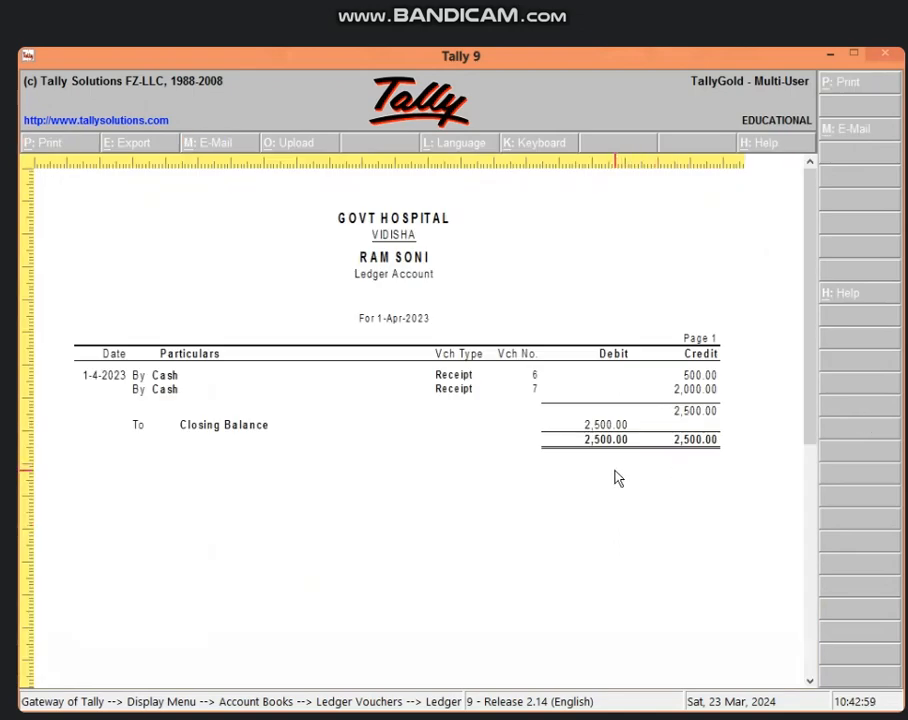
{"action": "key", "text": "Escape"}
{"action": "key", "text": "Escape"}
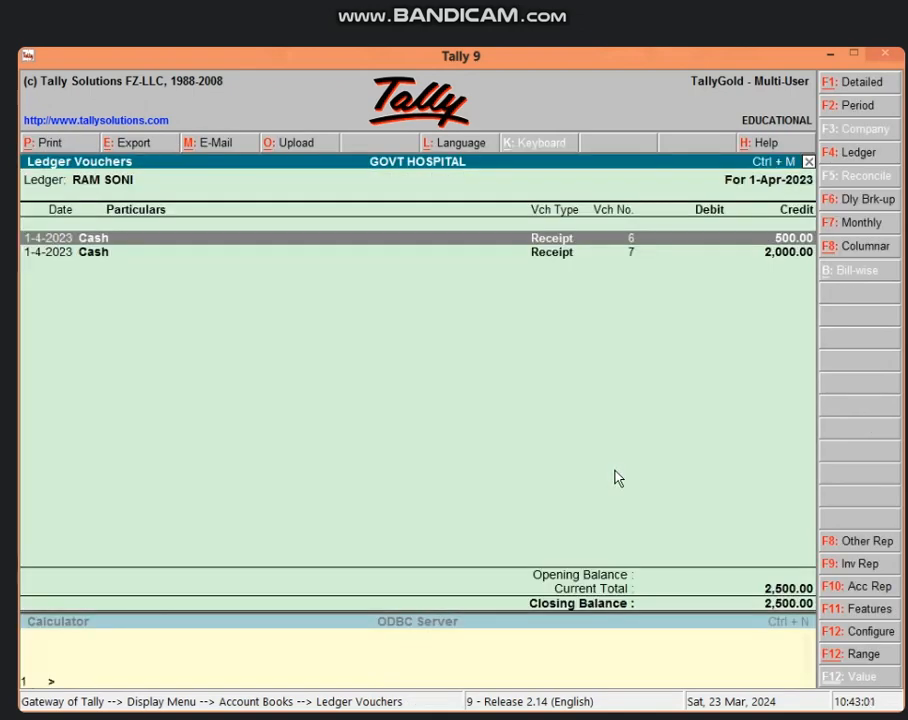
{"action": "key", "text": "Escape"}
{"action": "key", "text": "Escape"}
{"action": "key", "text": "Escape"}
{"action": "key", "text": "Escape"}
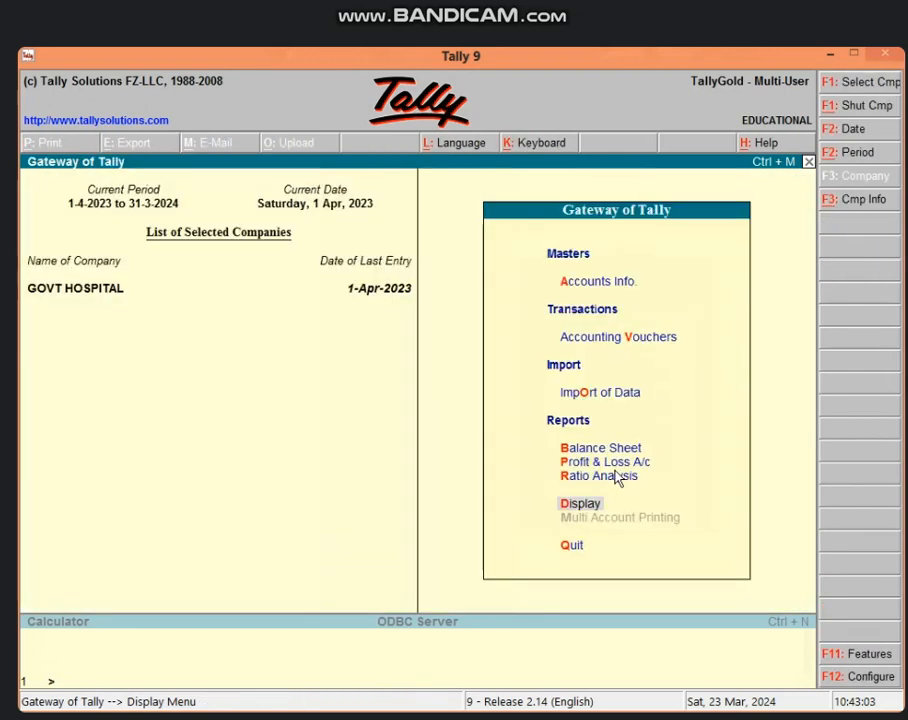